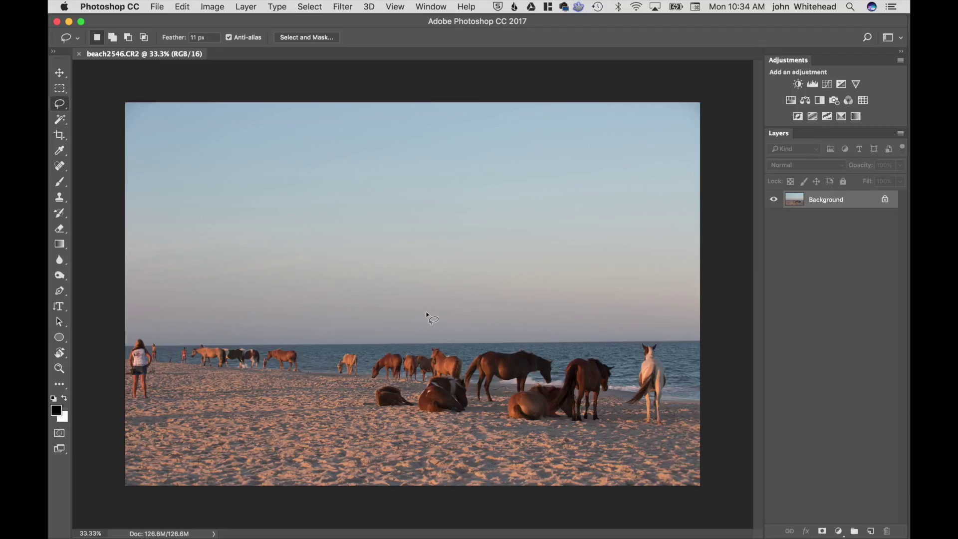
Step: Add a Curves adjustment layer above the Background with its default name and settings, and open its curve properties
click(249, 6)
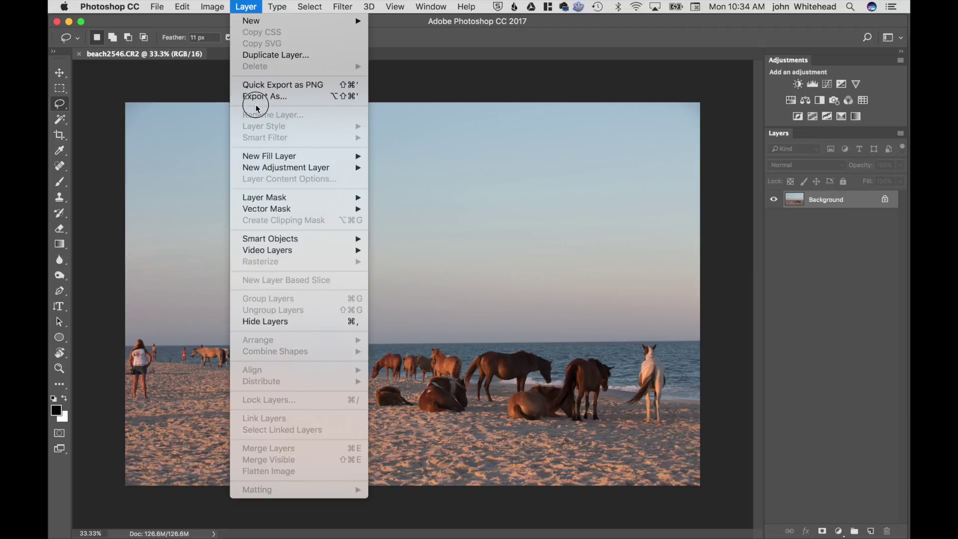
click(280, 168)
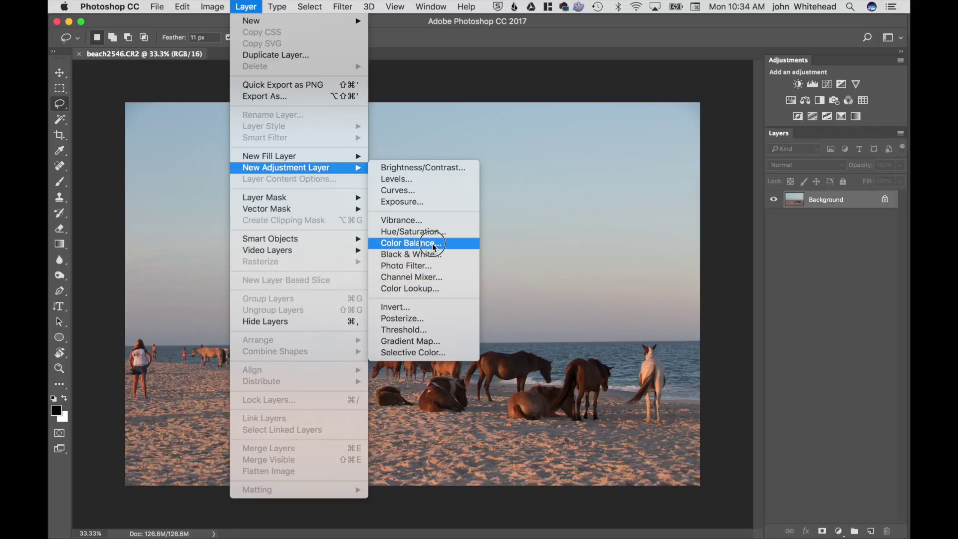
click(436, 195)
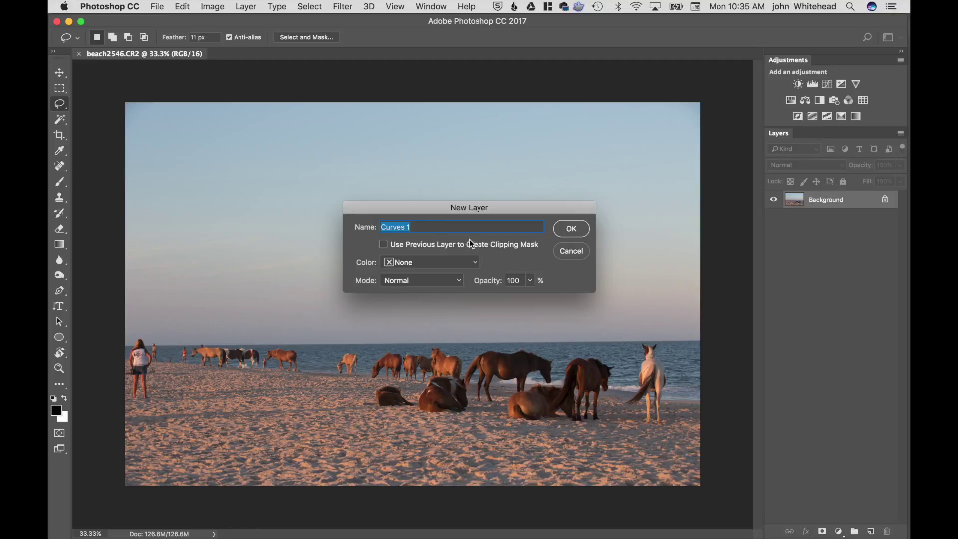
click(567, 230)
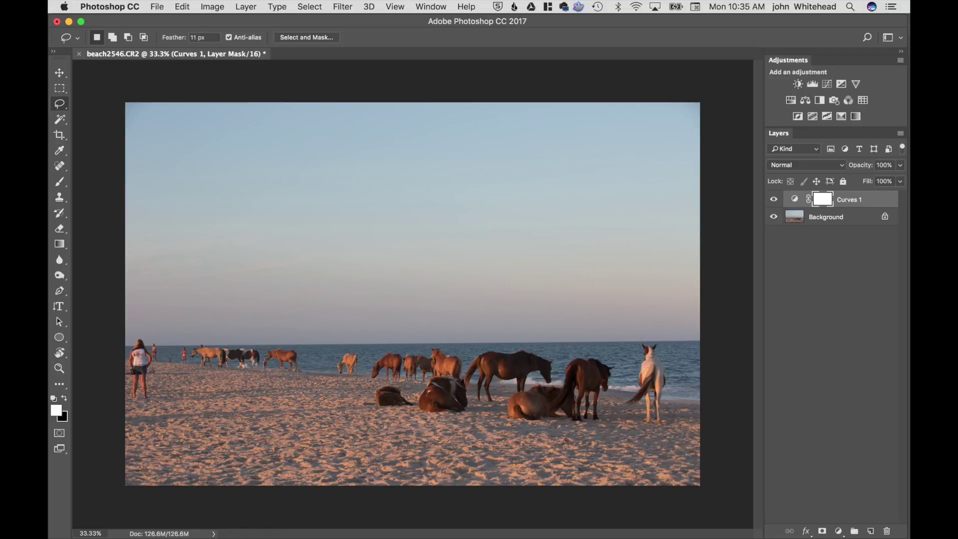
double_click(794, 199)
drag(774, 285, 802, 127)
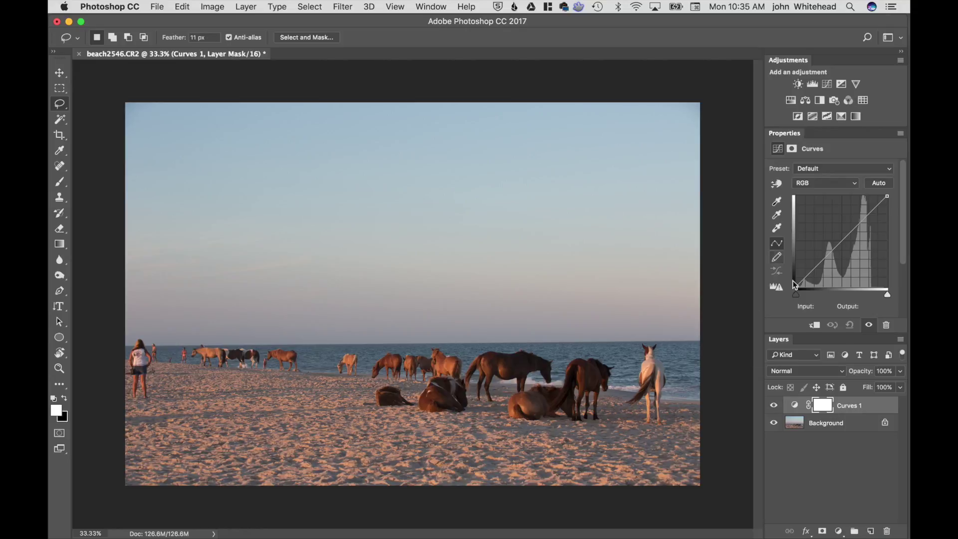
click(799, 425)
key(super+m)
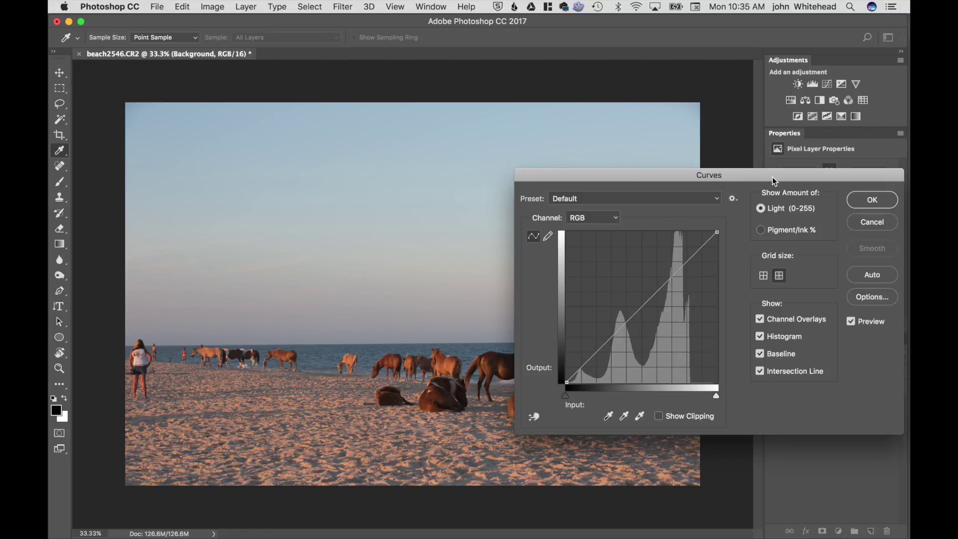
click(885, 230)
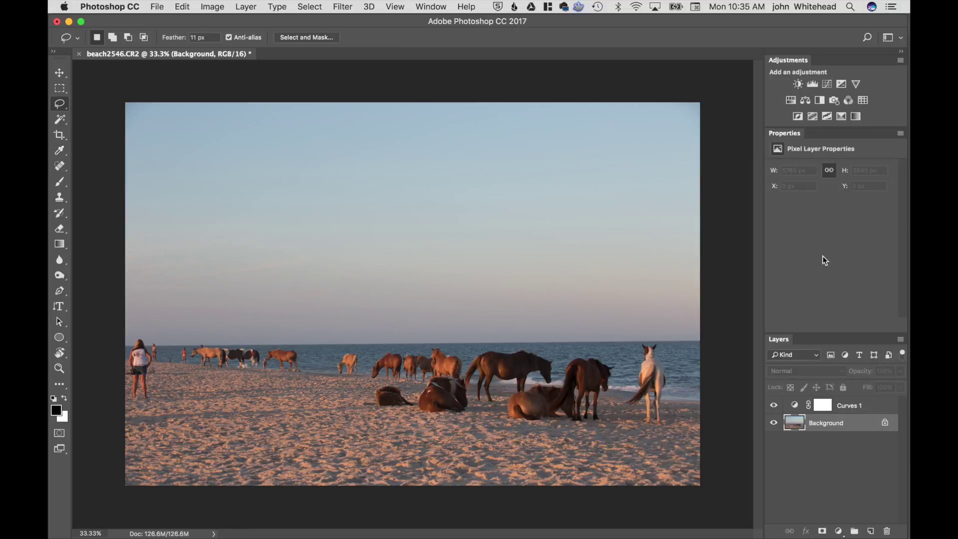
Step: Enlarge the Curves 1 layer's properties and brighten the midtones by raising the RGB curve from input 95 to output 131
click(793, 405)
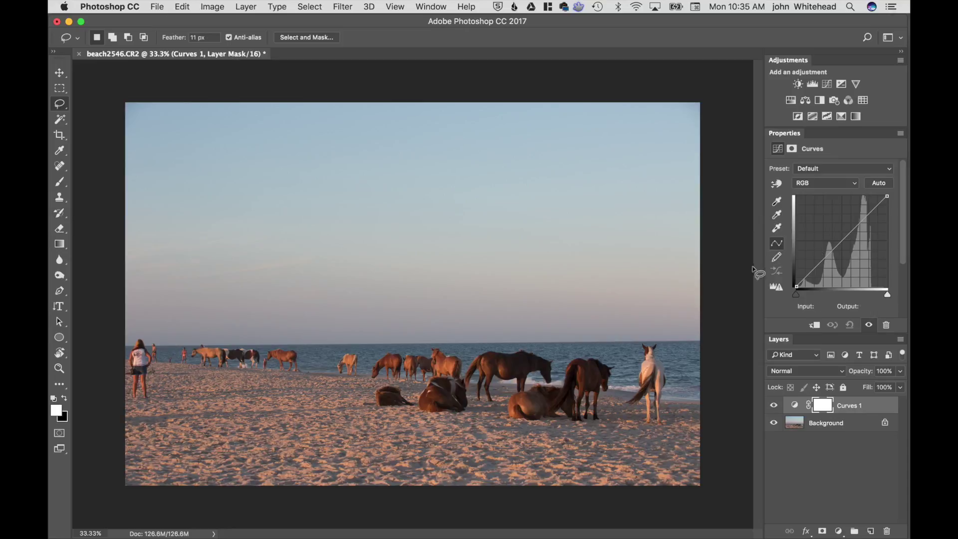
drag(761, 265, 711, 268)
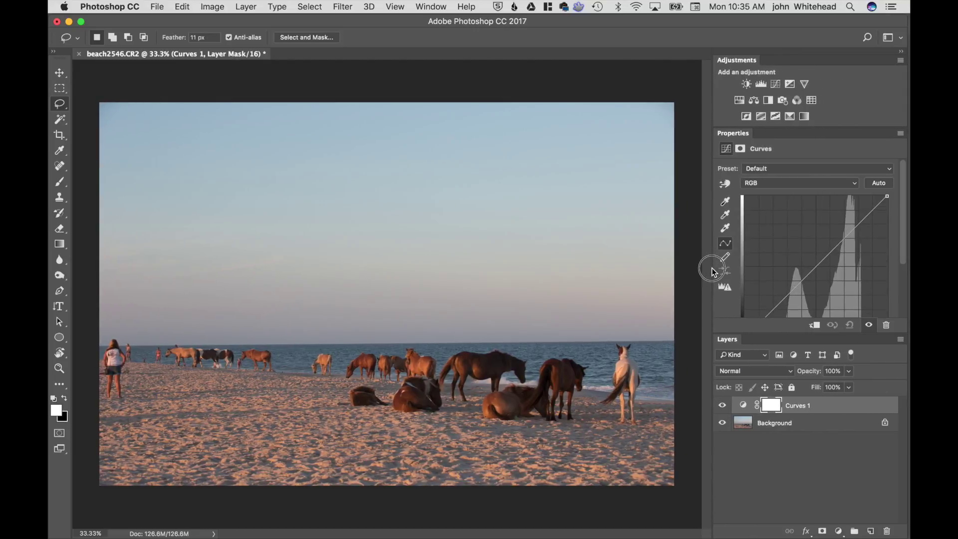
drag(811, 330, 807, 386)
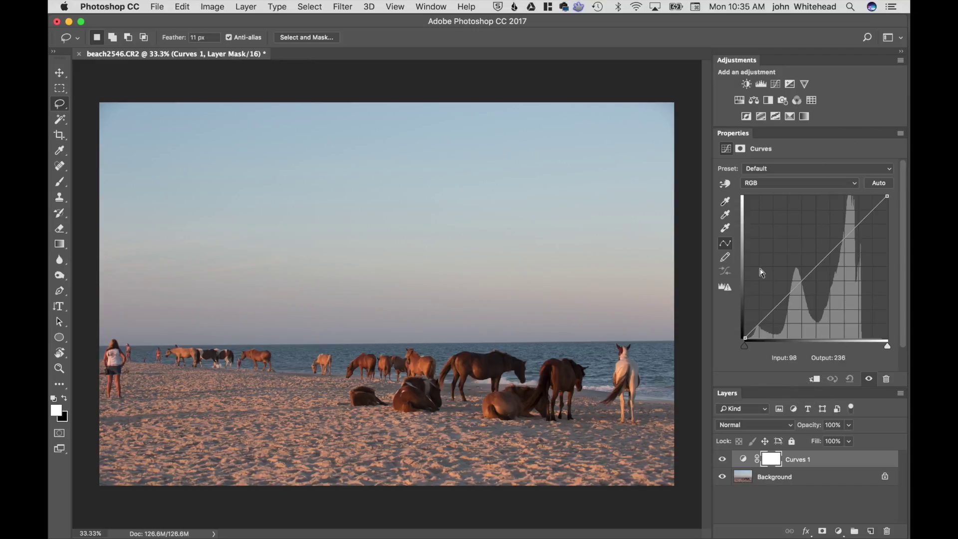
drag(805, 270, 798, 265)
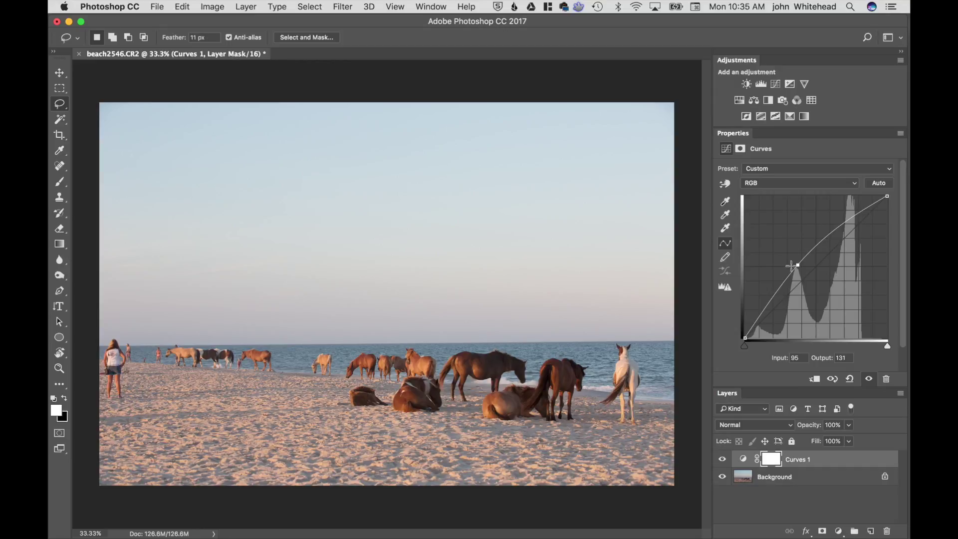
Step: Toggle the Curves 1 layer's visibility to compare the photo with and without the brightening
click(722, 460)
click(723, 460)
click(723, 460)
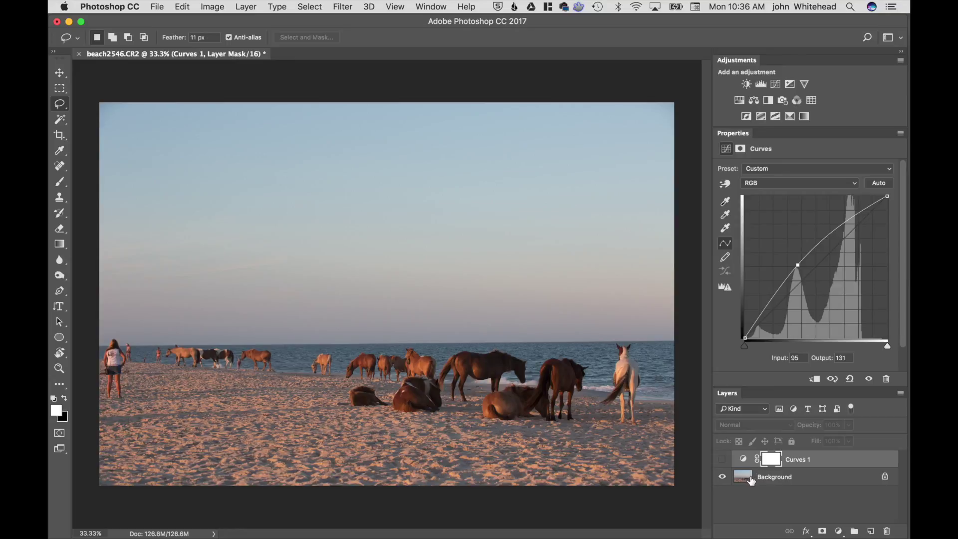
click(722, 460)
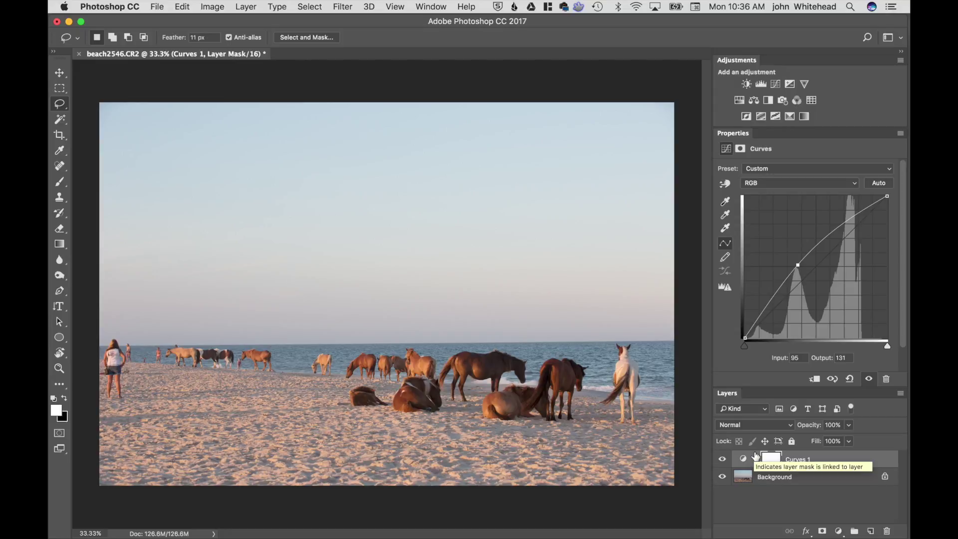
click(246, 6)
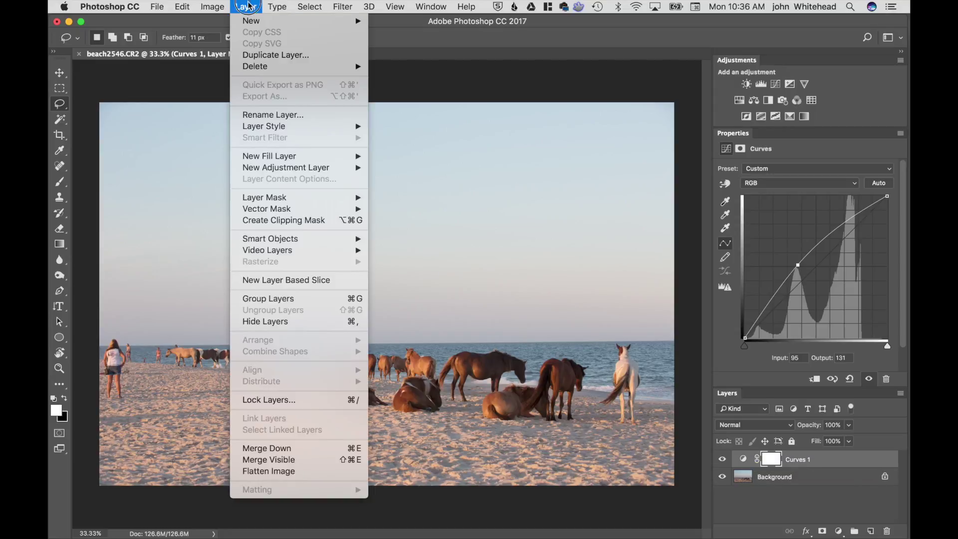
click(257, 131)
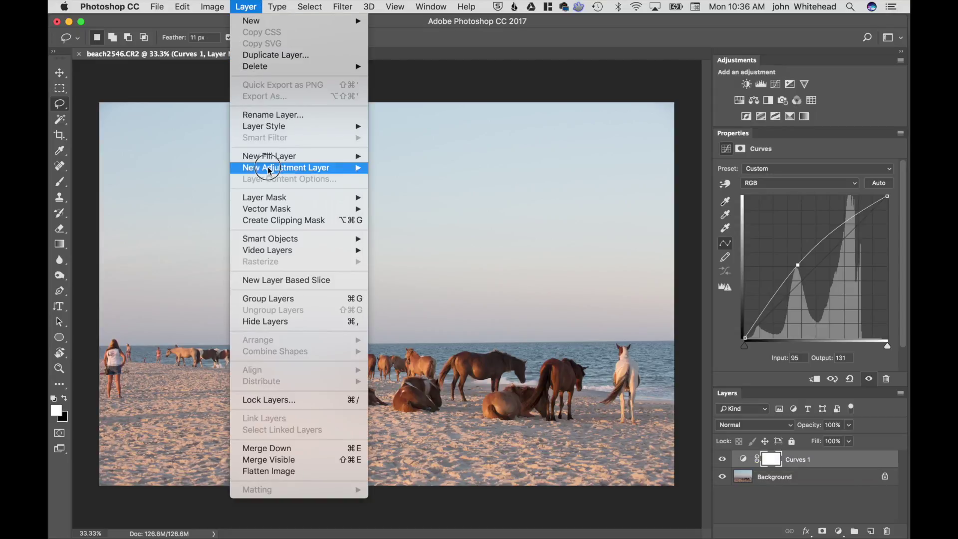
mouse_move(309, 168)
key(Escape)
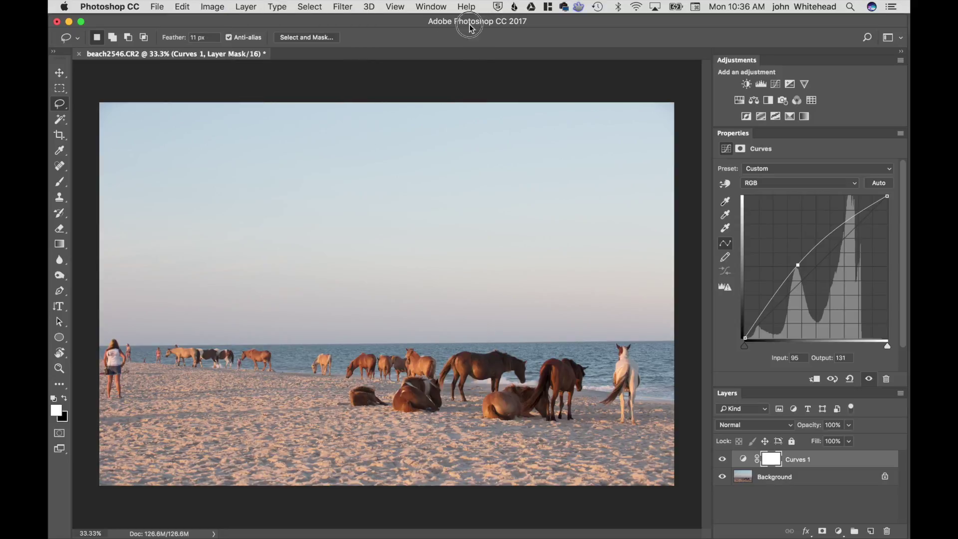
Step: Add a Solid Color fill layer above Curves 1 in orange, colour bb7d24
click(839, 532)
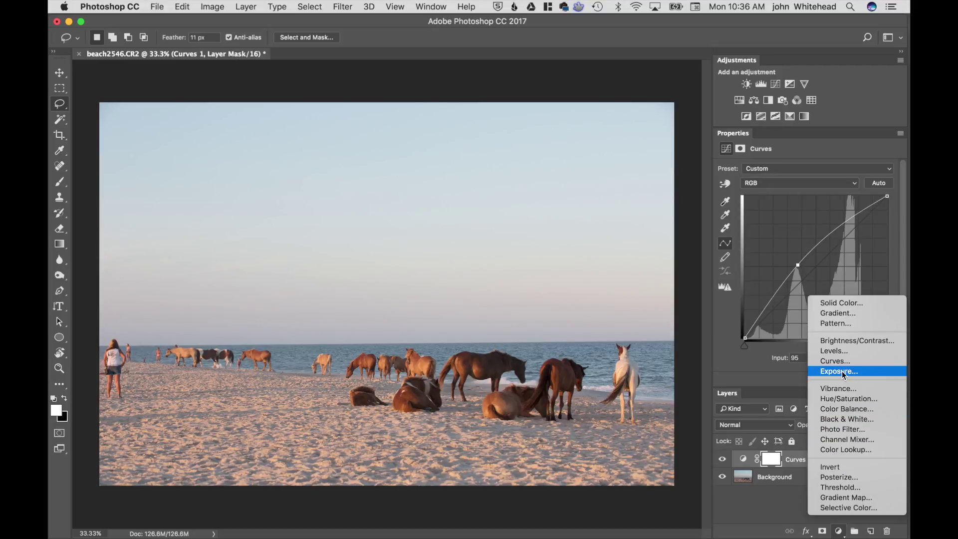
click(857, 302)
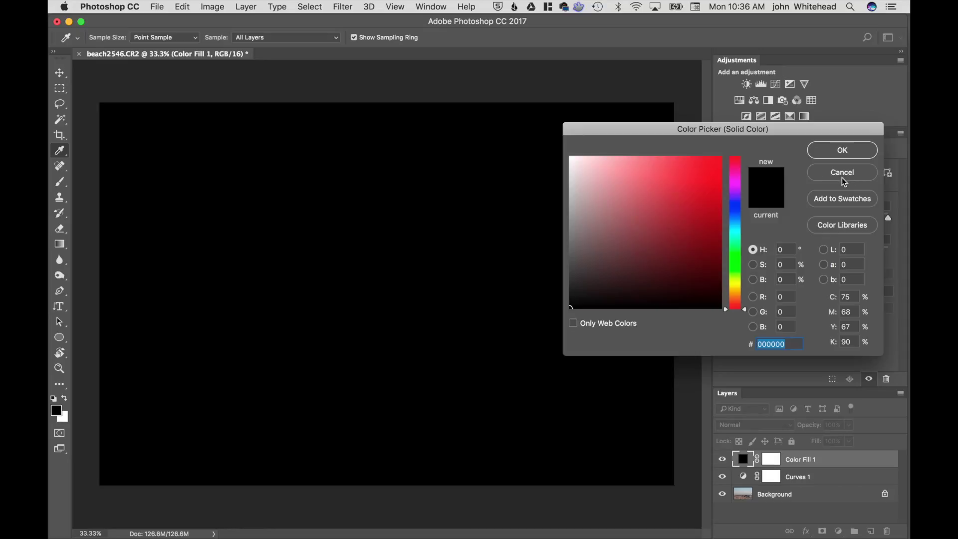
click(692, 196)
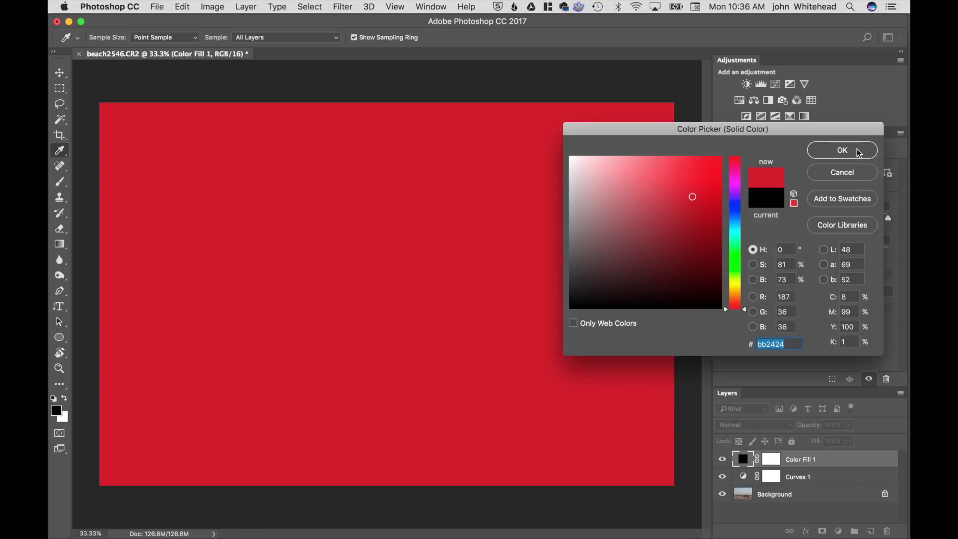
click(735, 295)
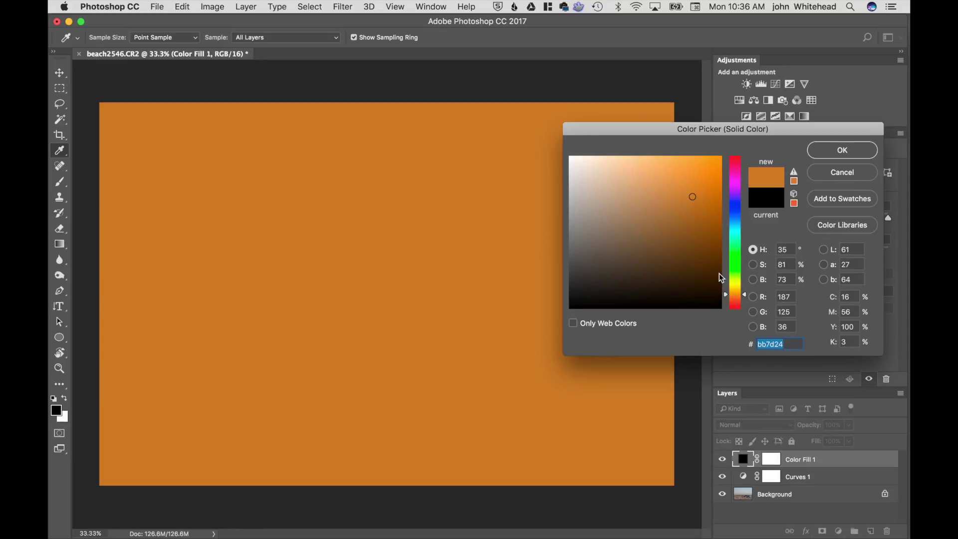
click(849, 149)
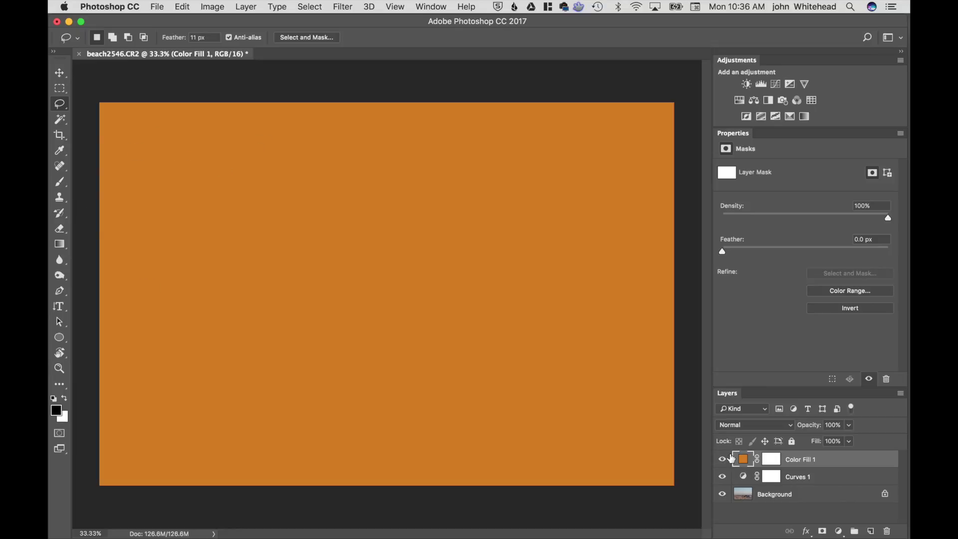
Step: Lower the orange fill layer's opacity to 34% and compare the photo with the fill hidden and shown
click(722, 459)
click(722, 460)
drag(817, 428, 777, 439)
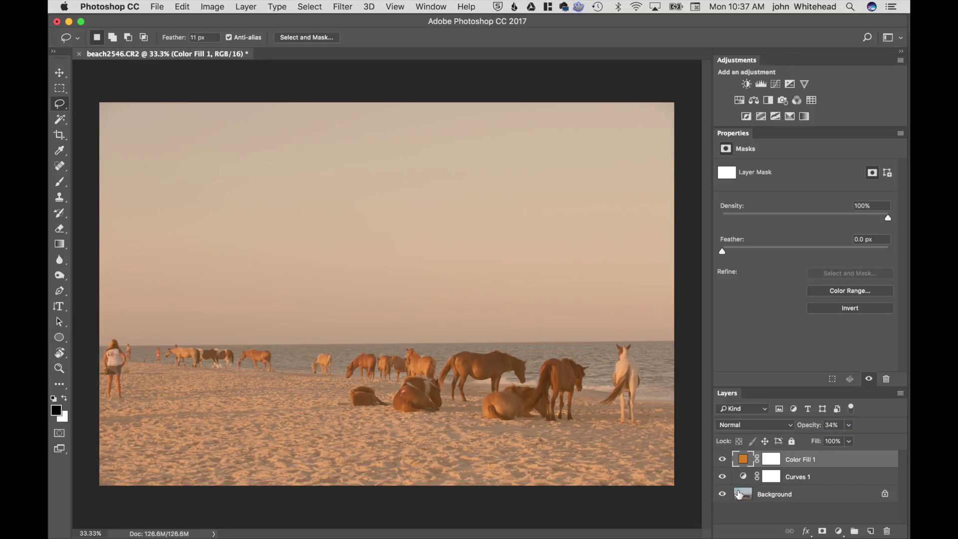
click(722, 460)
click(722, 460)
Step: Add a Hue/Saturation adjustment layer above the orange fill layer
click(430, 6)
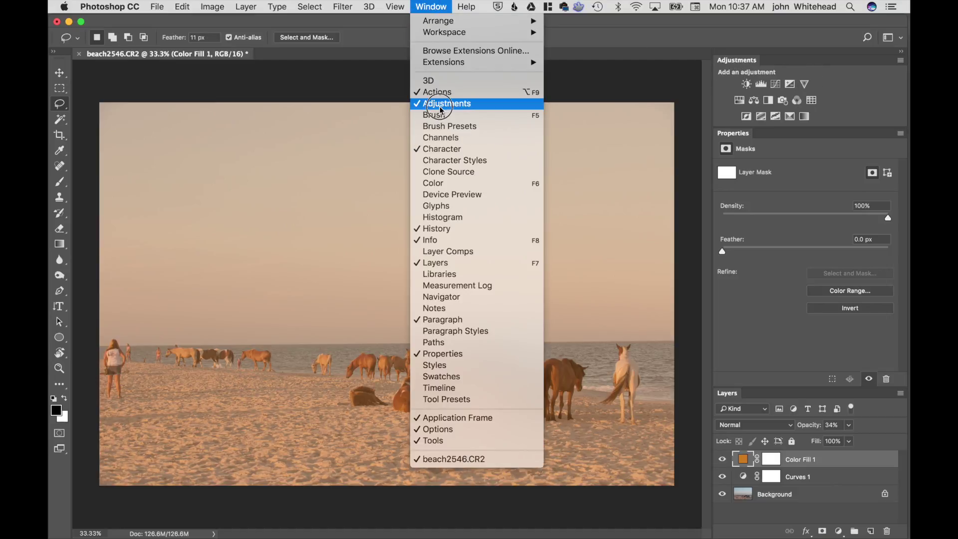
click(437, 5)
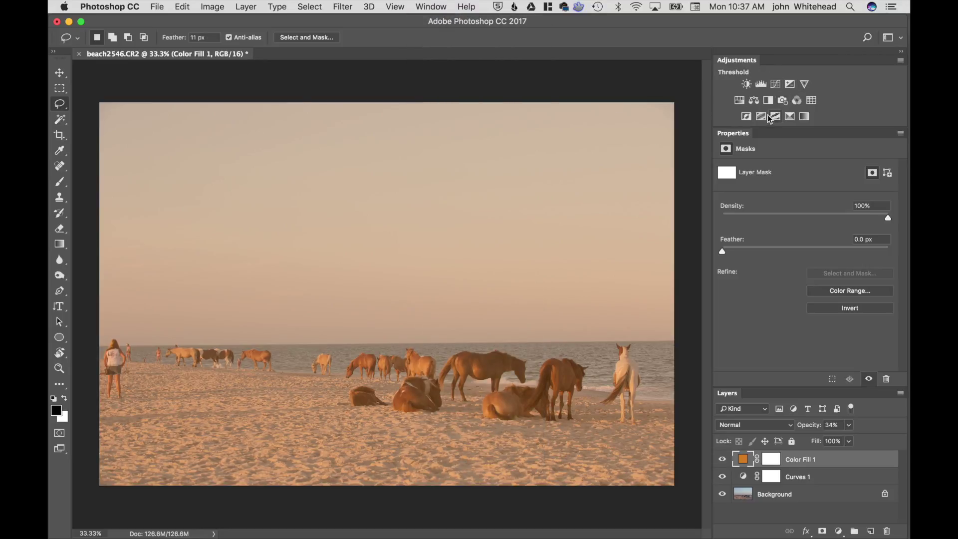
click(740, 100)
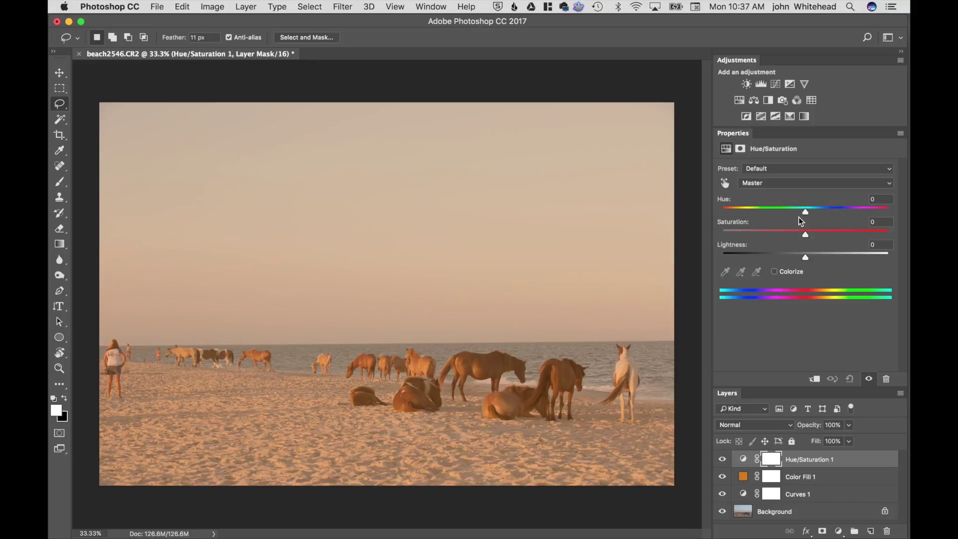
Step: Set the saturation of the Blues to -100 in the Hue/Saturation layer
click(796, 184)
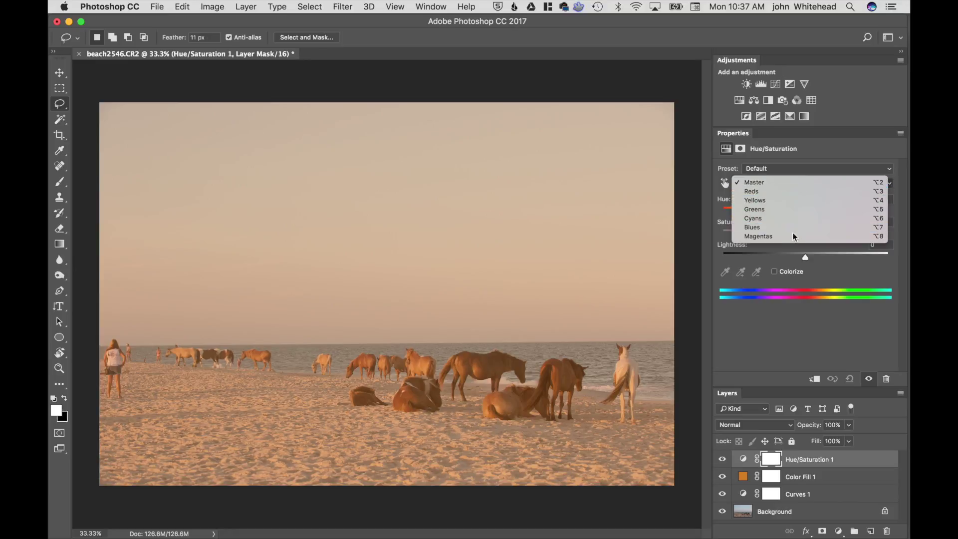
click(797, 228)
drag(802, 235, 898, 232)
mouse_move(635, 230)
mouse_down()
mouse_move(560, 232)
mouse_move(636, 231)
mouse_up()
drag(522, 252, 501, 249)
Step: Set the saturation of the Yellows to -100 in the Hue/Saturation layer
click(802, 183)
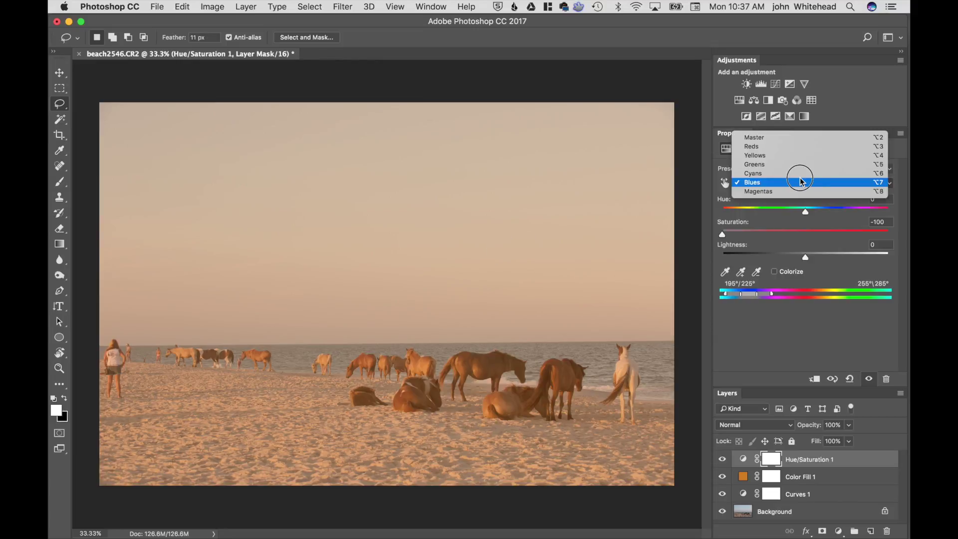
click(793, 155)
drag(806, 235, 400, 250)
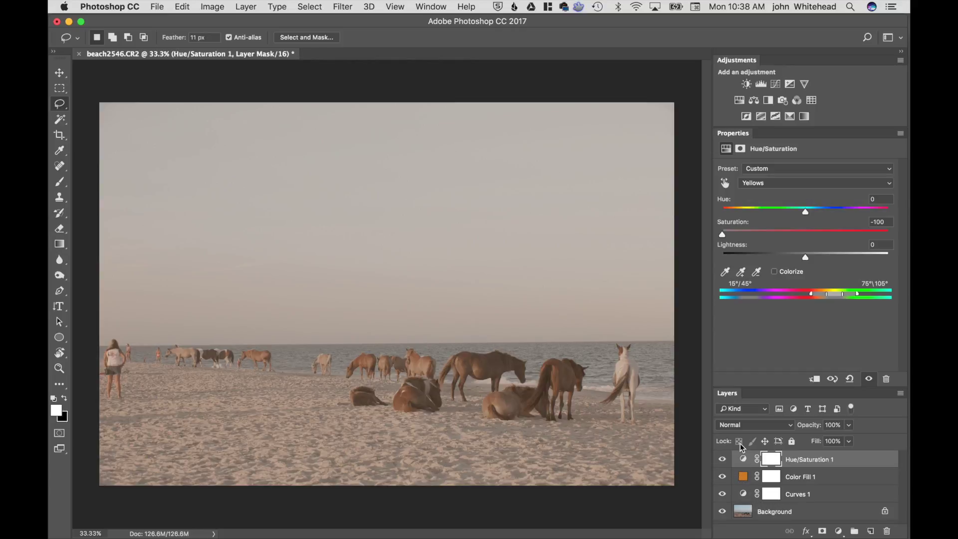
Step: Hide all three adjustment layers and show them again one by one from Curves 1 upward to examine each effect
drag(722, 459, 722, 496)
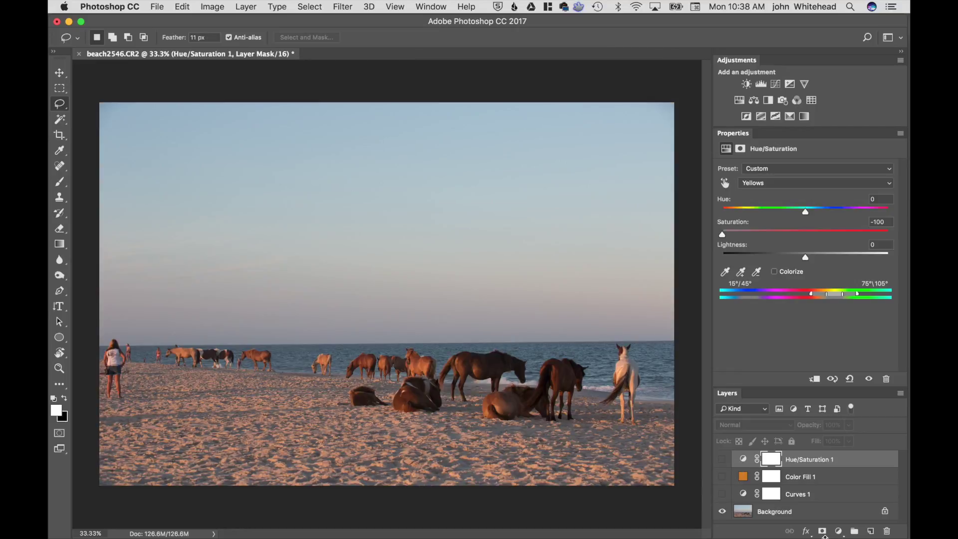
click(723, 495)
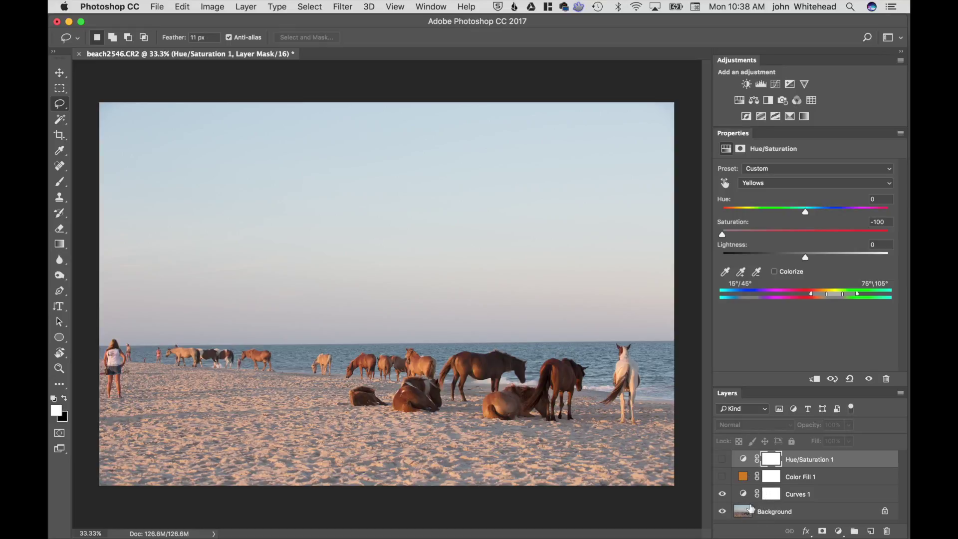
click(722, 476)
click(722, 460)
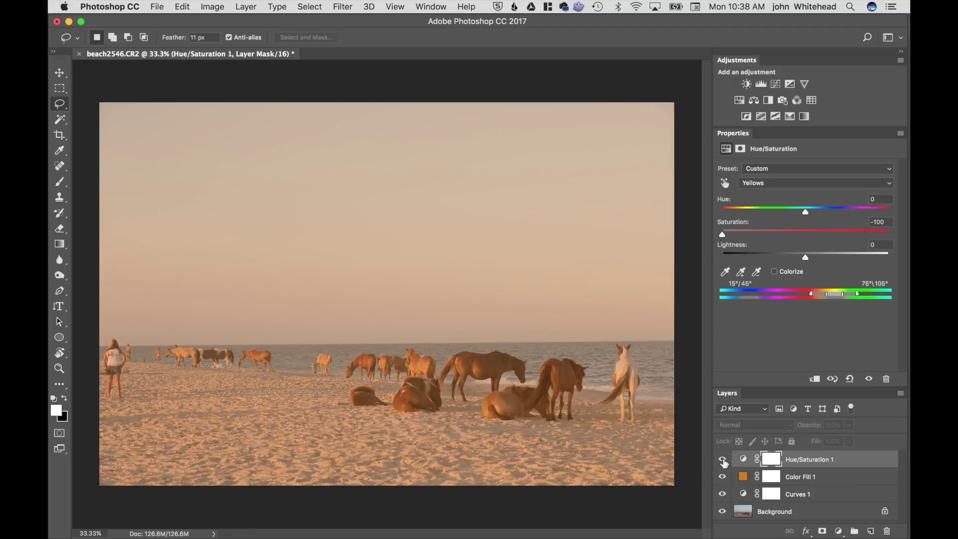
Step: Compare both stacking orders of the orange fill and Hue/Saturation layers, place the fill layer on top, and select its mask
drag(774, 479, 746, 457)
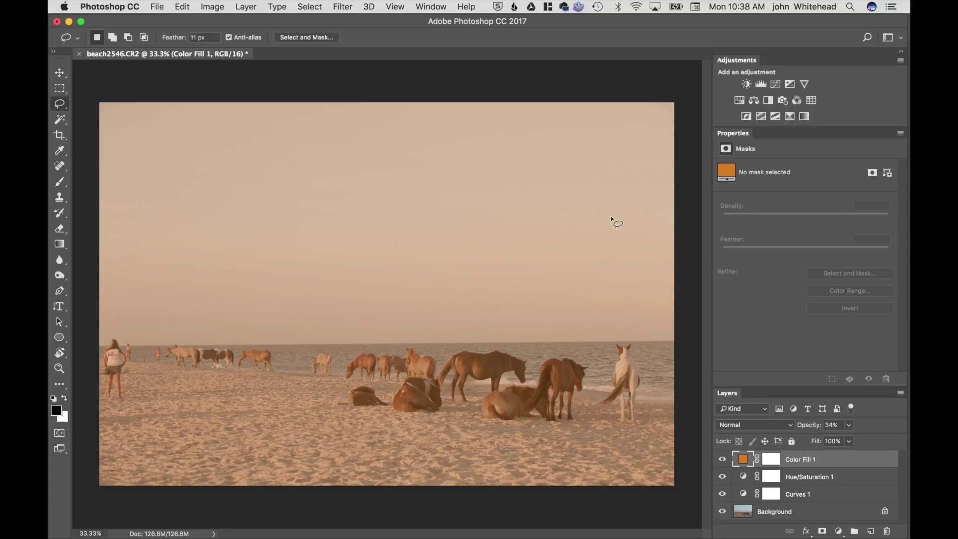
key(super+bracketleft)
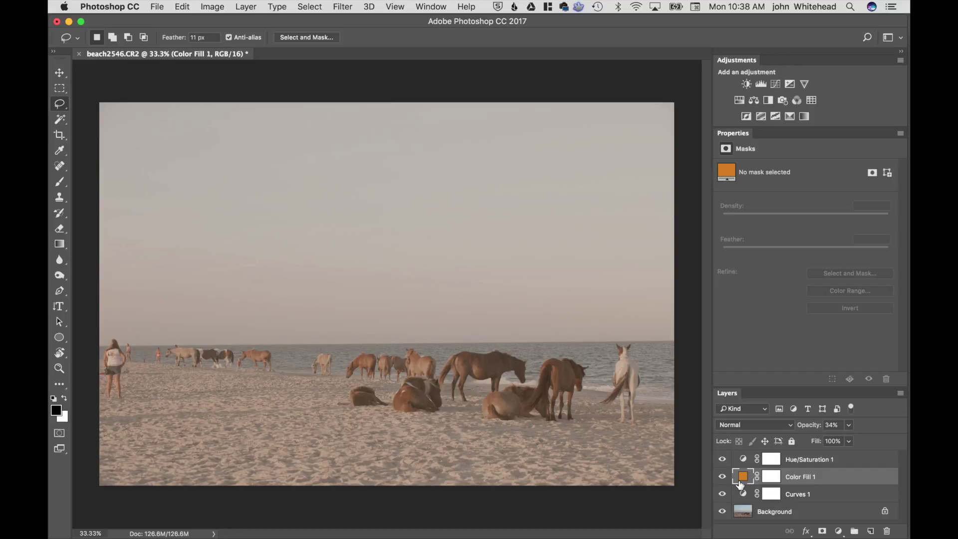
drag(744, 480, 746, 463)
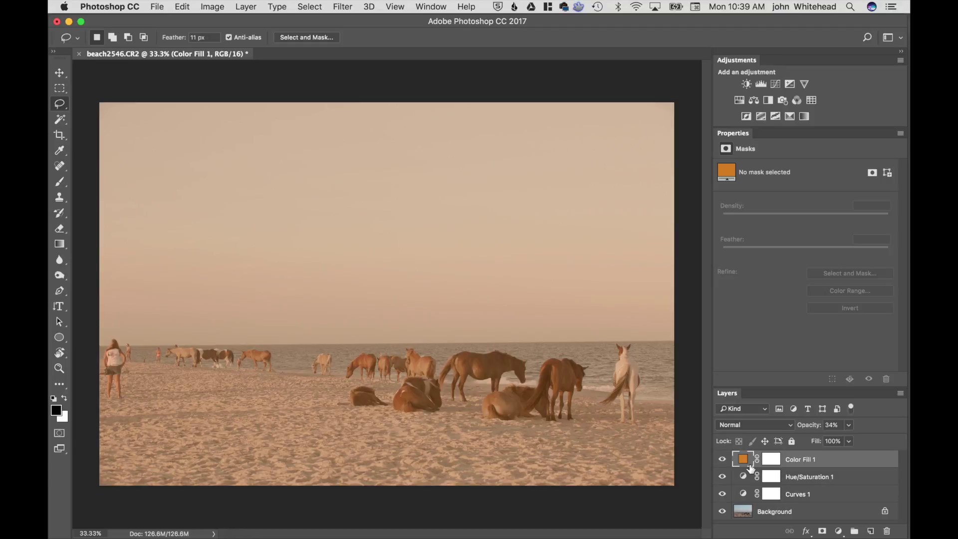
click(775, 460)
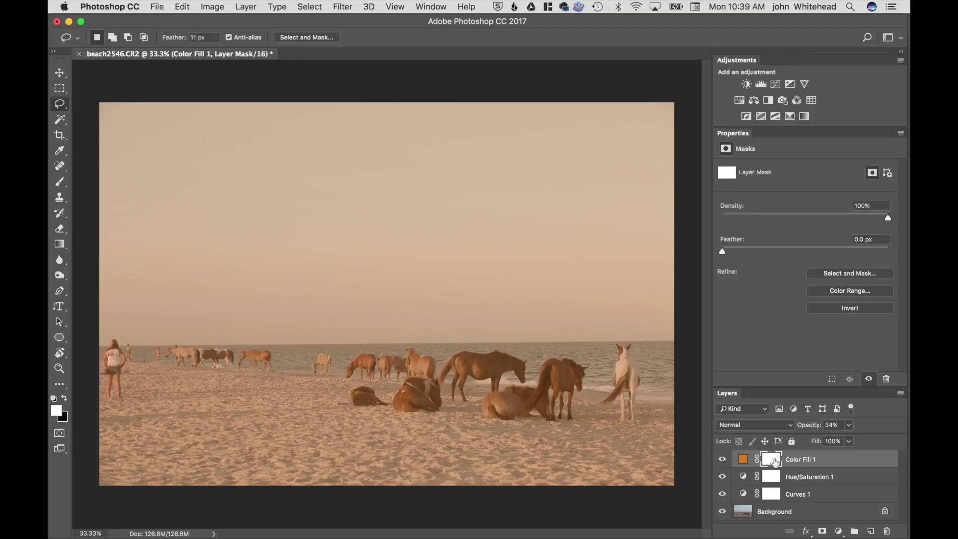
Step: Invert the Color Fill 1 mask to black, brush white over the beach and sea, and view the painted mask on its own
drag(775, 462, 777, 464)
key(super+i)
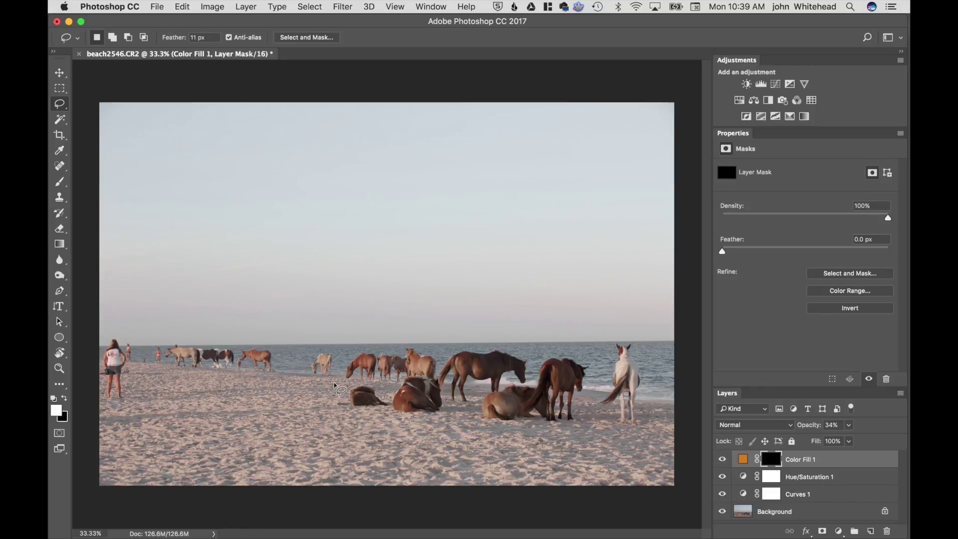
click(58, 185)
drag(256, 37, 283, 38)
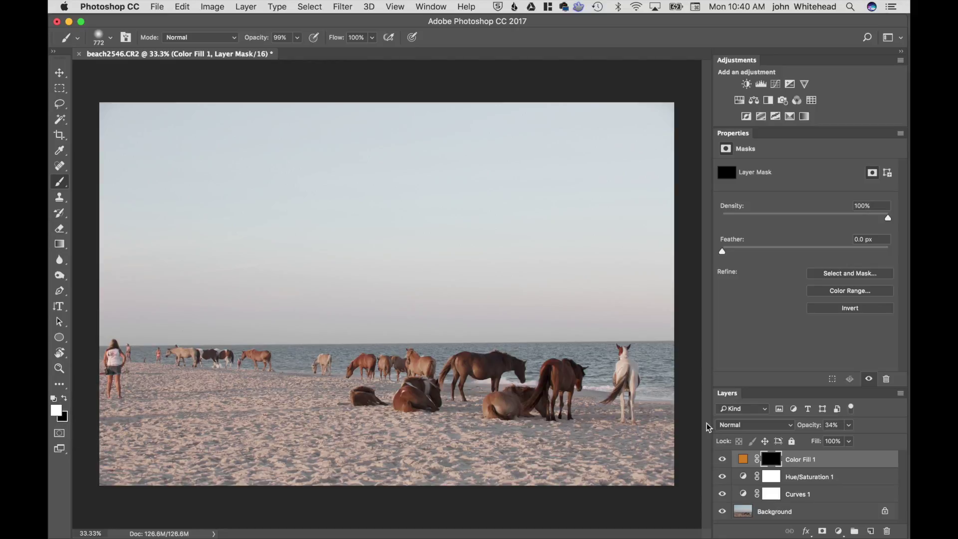
mouse_move(75, 391)
mouse_down()
mouse_move(235, 364)
mouse_move(474, 353)
mouse_move(688, 368)
mouse_move(781, 396)
mouse_move(609, 488)
mouse_move(181, 506)
mouse_up()
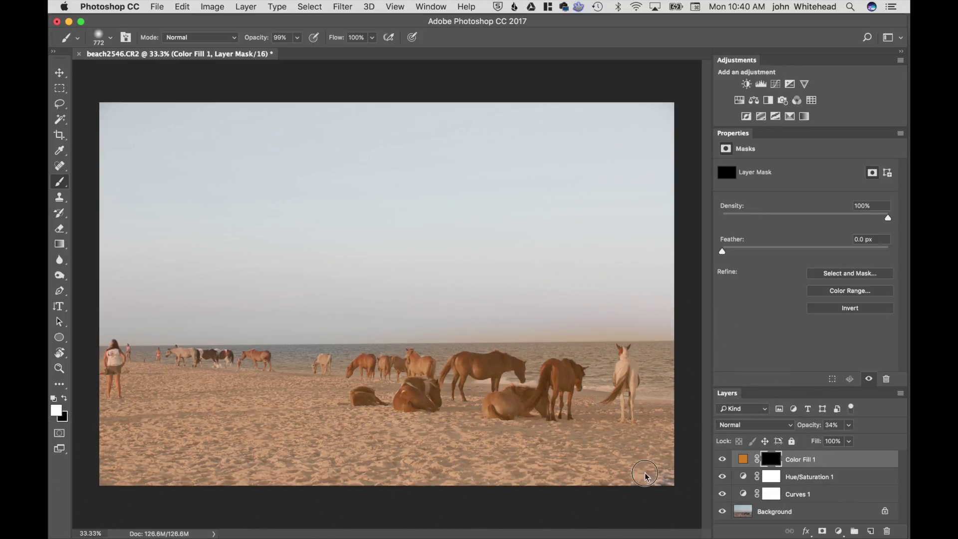
alt+click(775, 464)
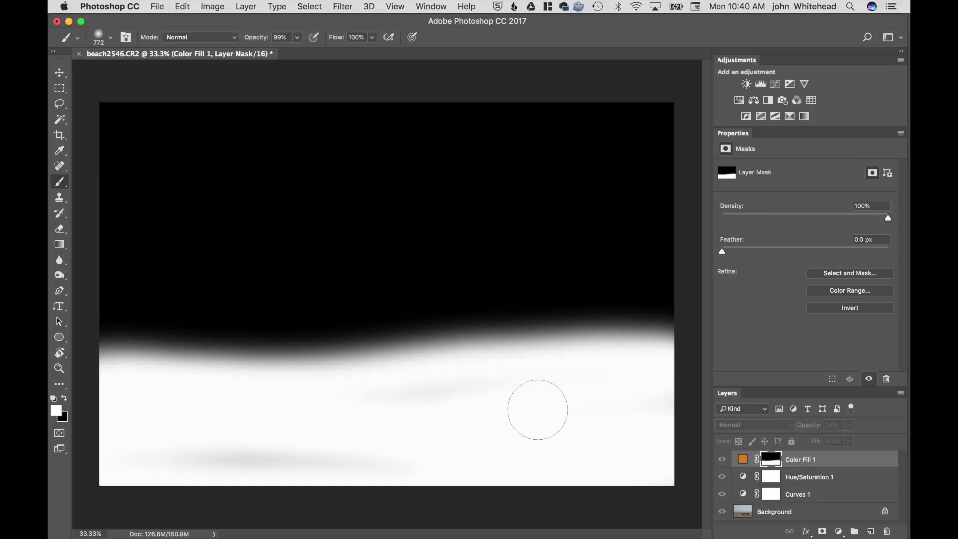
alt+click(773, 466)
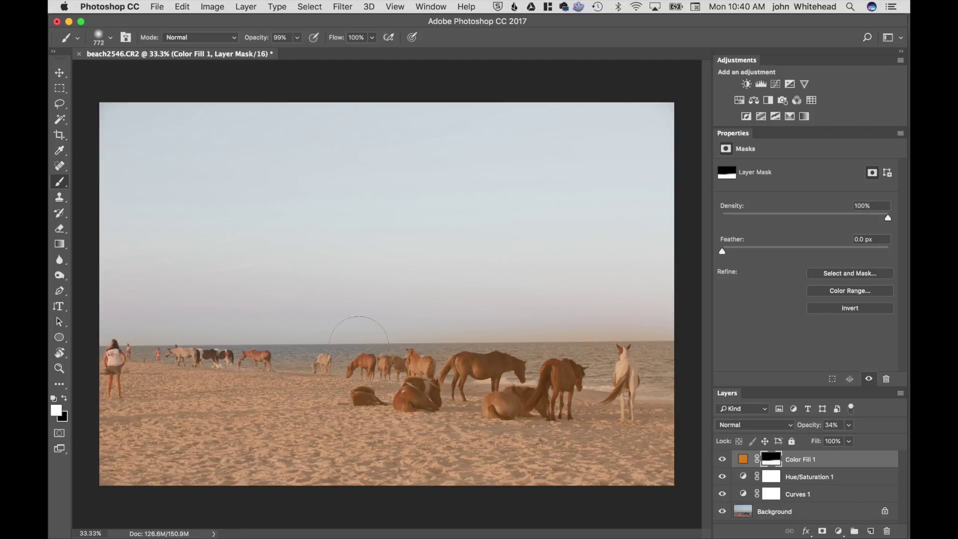
Step: Dab white on the fill mask above the horizon and brush black over the dab and the orange spill along the horizon
click(282, 305)
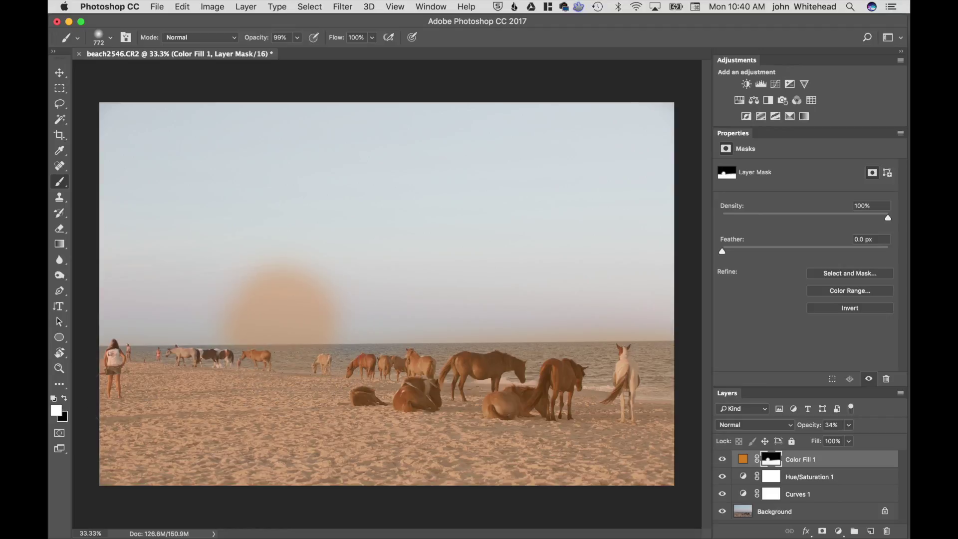
click(64, 399)
mouse_move(226, 318)
mouse_down()
mouse_move(355, 310)
mouse_move(213, 315)
mouse_move(377, 283)
mouse_move(166, 275)
mouse_move(175, 298)
mouse_move(348, 284)
mouse_up()
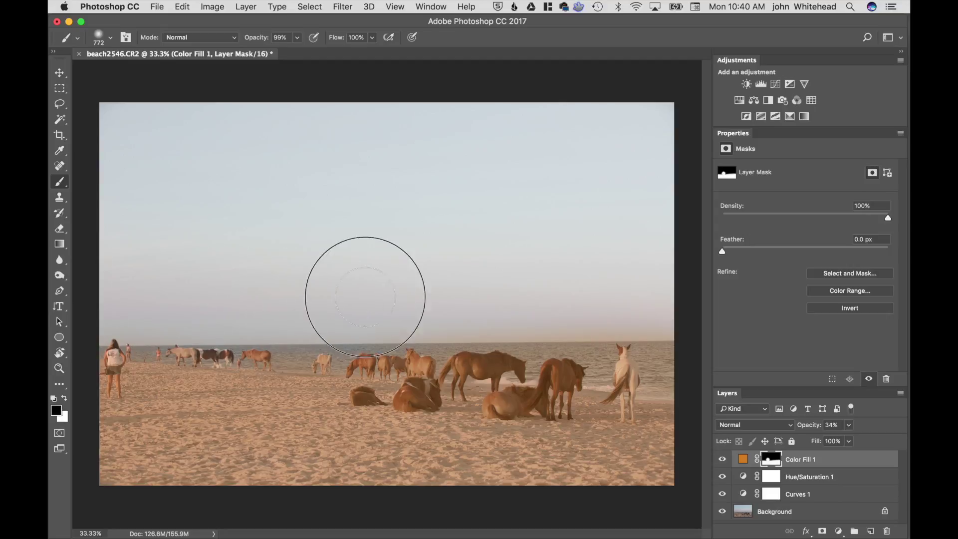
drag(593, 314, 696, 299)
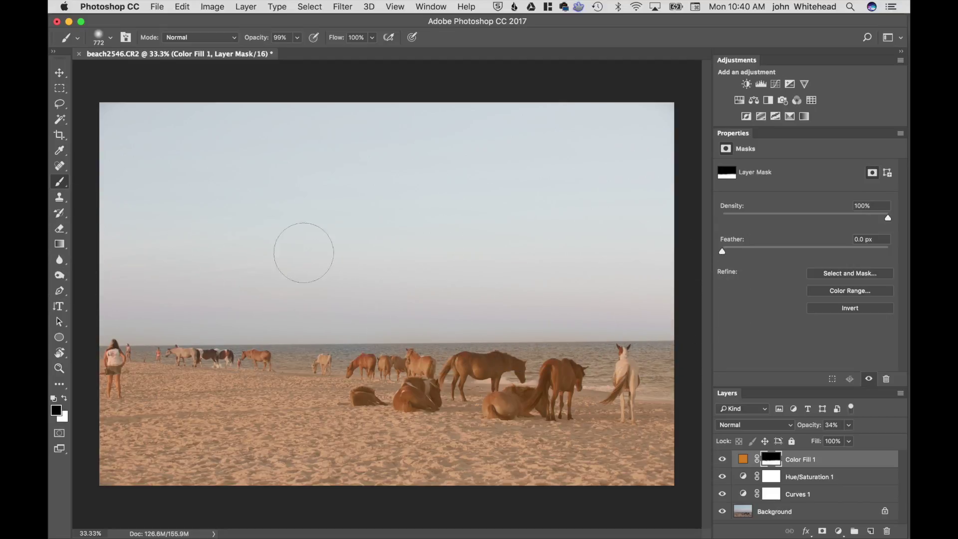
Step: Brush black on the fill mask over the small group of horses and sand at mid-beach, and paint the area back with white
mouse_move(355, 346)
mouse_down()
mouse_move(368, 344)
mouse_move(380, 399)
mouse_up()
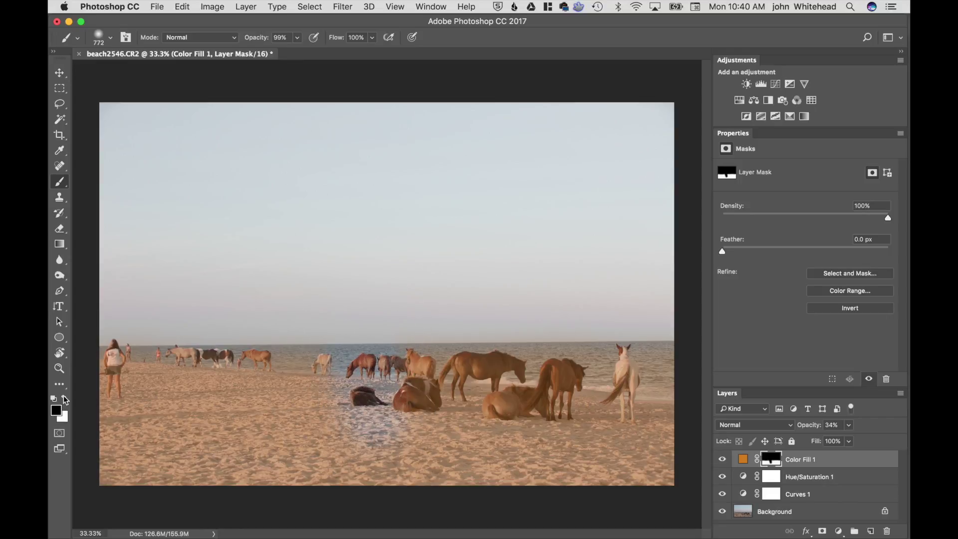
key(x)
mouse_move(298, 378)
mouse_down()
mouse_move(350, 332)
mouse_move(395, 409)
mouse_up()
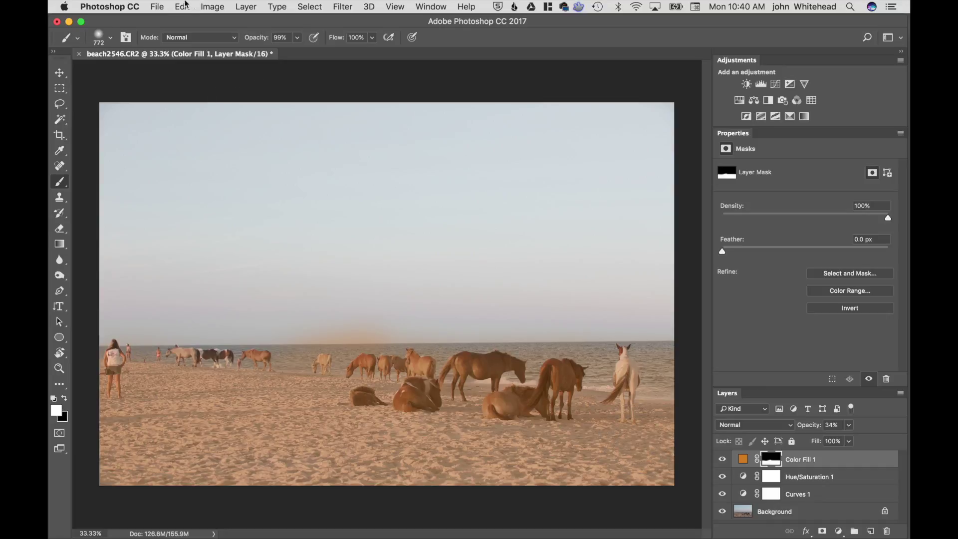
Step: Revert the beach photo to its last saved version
click(157, 6)
mouse_move(187, 178)
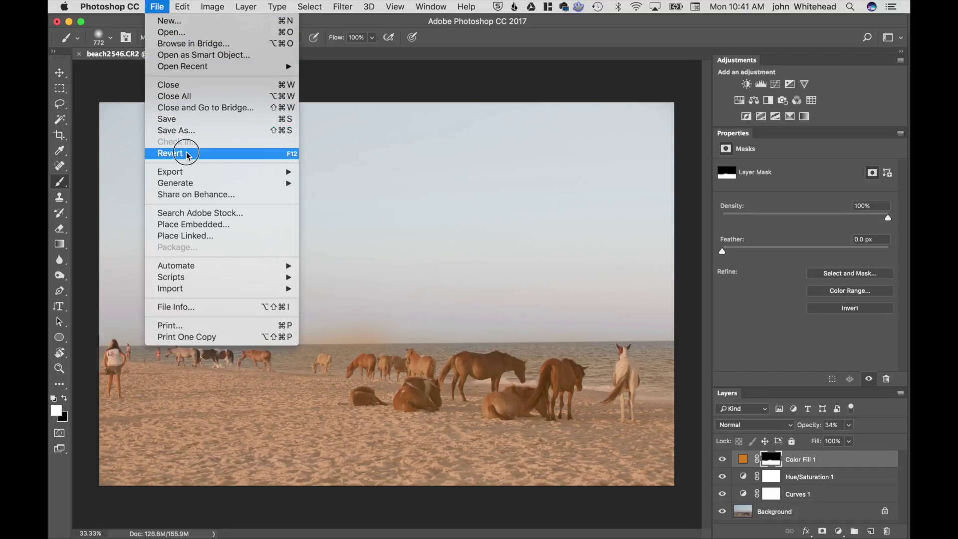
click(188, 153)
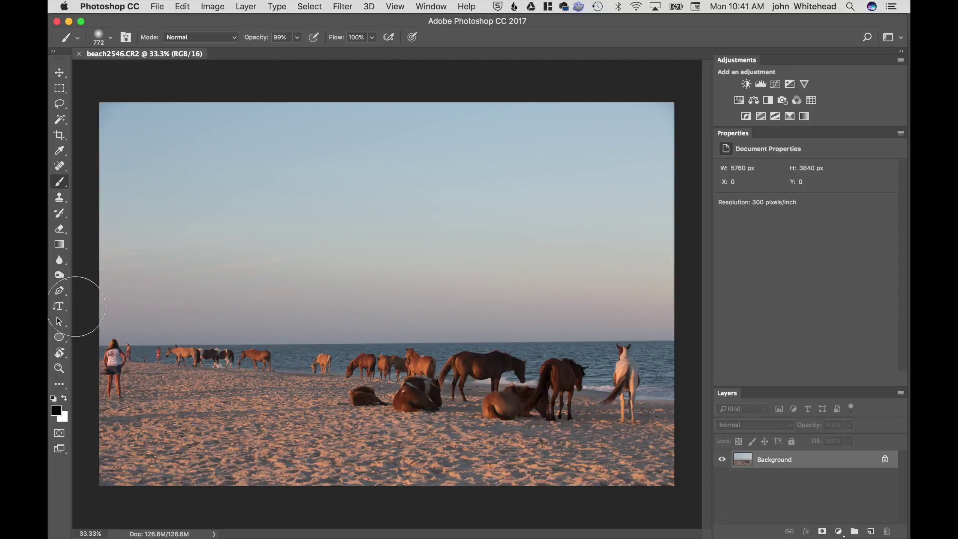
Step: Add a Curves adjustment layer, raise its midpoint to input 104, output 136, and invert its mask to black
click(775, 85)
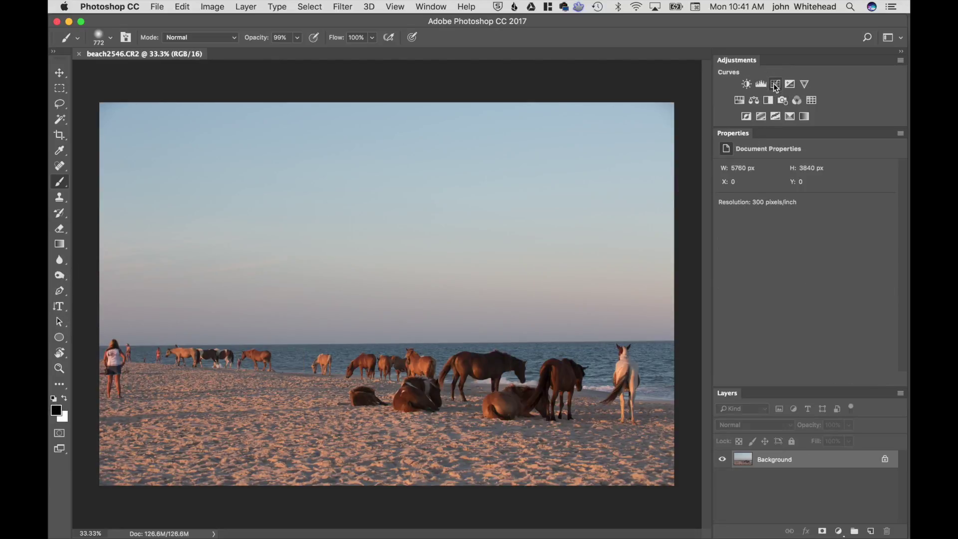
drag(811, 268, 803, 263)
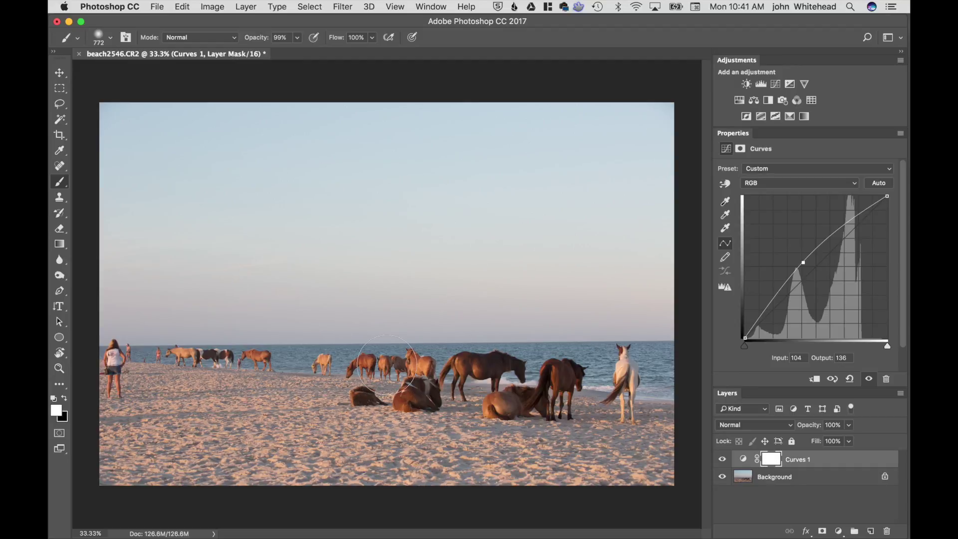
key(super+i)
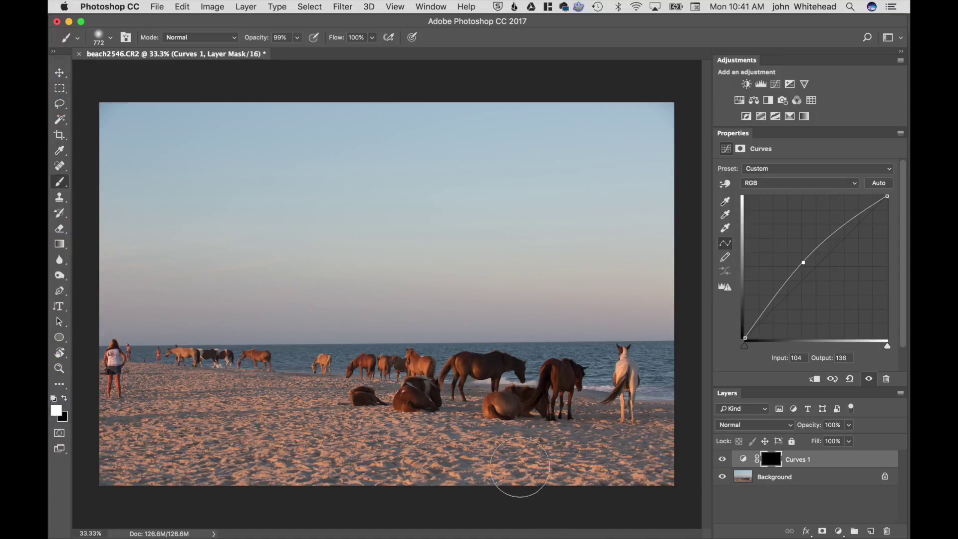
Step: Brush white on the Curves 1 mask over the foreground horses with a soft 231 px brush to brighten them
mouse_move(455, 397)
mouse_down()
mouse_move(402, 402)
mouse_move(415, 388)
mouse_move(400, 405)
mouse_move(447, 395)
mouse_up()
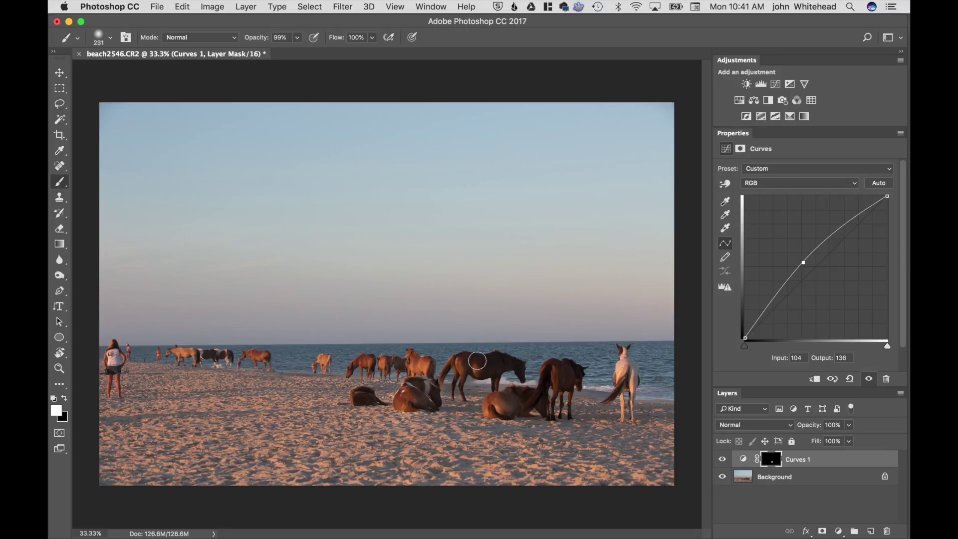
mouse_move(483, 365)
mouse_down()
mouse_move(504, 364)
mouse_move(522, 406)
mouse_move(556, 372)
mouse_move(563, 380)
mouse_up()
drag(624, 371, 626, 405)
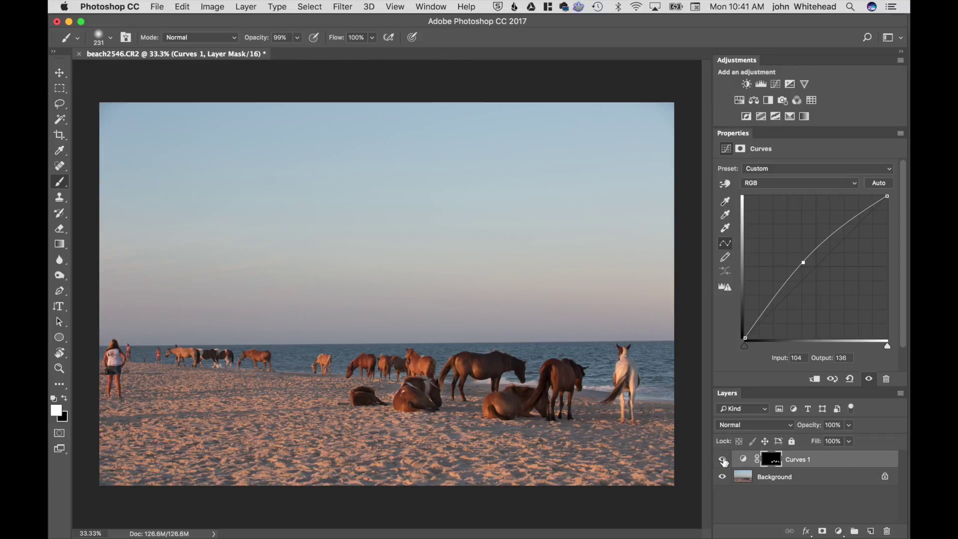
Step: Compare the photo with and without the Curves 1 layer, and delete the layer
click(722, 460)
click(722, 459)
click(723, 460)
click(722, 459)
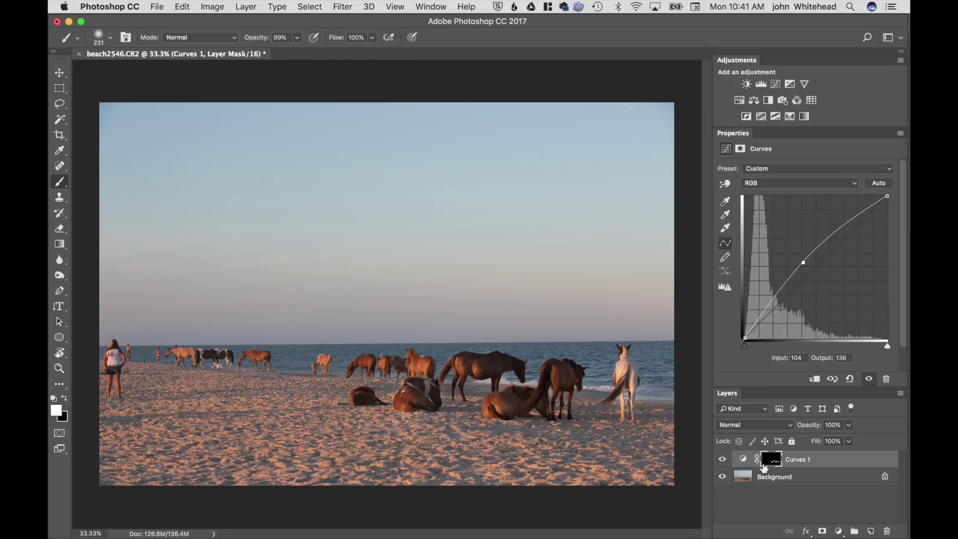
drag(752, 461, 887, 532)
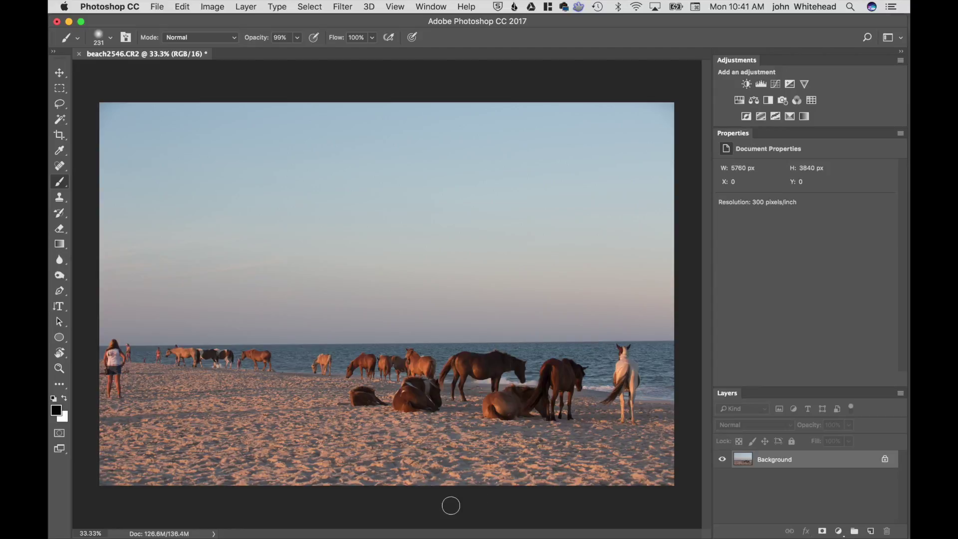
Step: Lasso the two large lying horses and the brown horse standing beside them as one combined selection
click(60, 104)
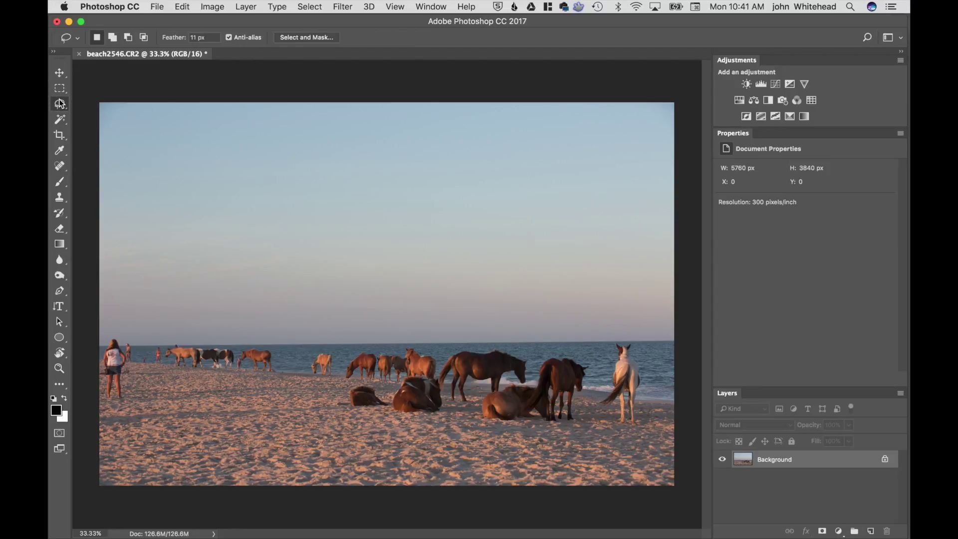
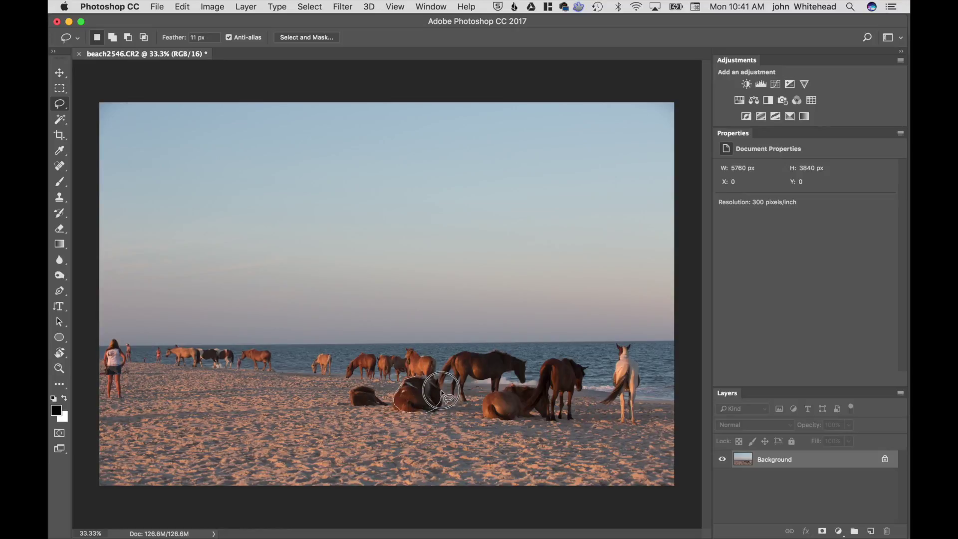
key(shift)
mouse_move(548, 367)
mouse_down()
mouse_move(480, 402)
mouse_move(510, 422)
mouse_move(570, 413)
mouse_move(568, 393)
mouse_move(584, 384)
mouse_move(548, 367)
mouse_up()
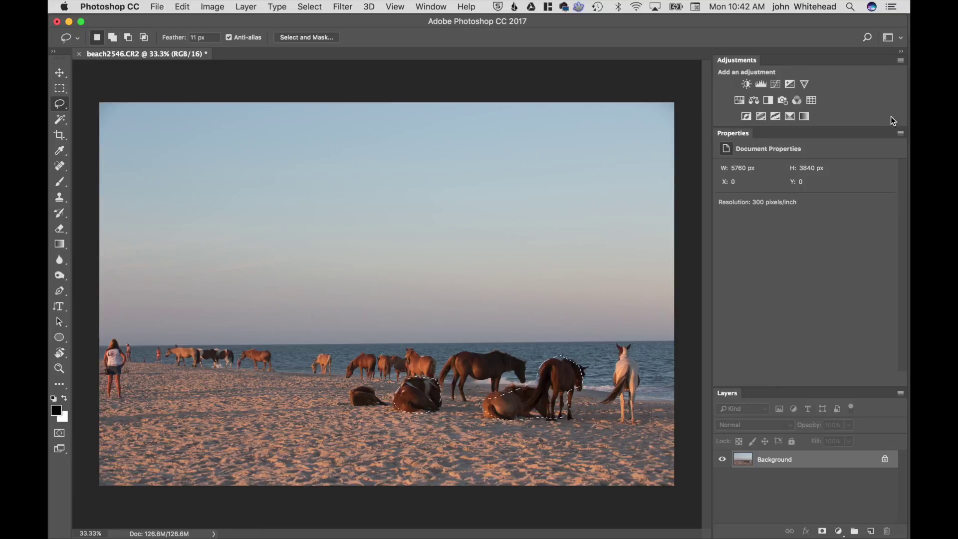
Step: Add a Curves adjustment layer masked to the selected horses and raise its midpoint to input 119, output 146
click(775, 84)
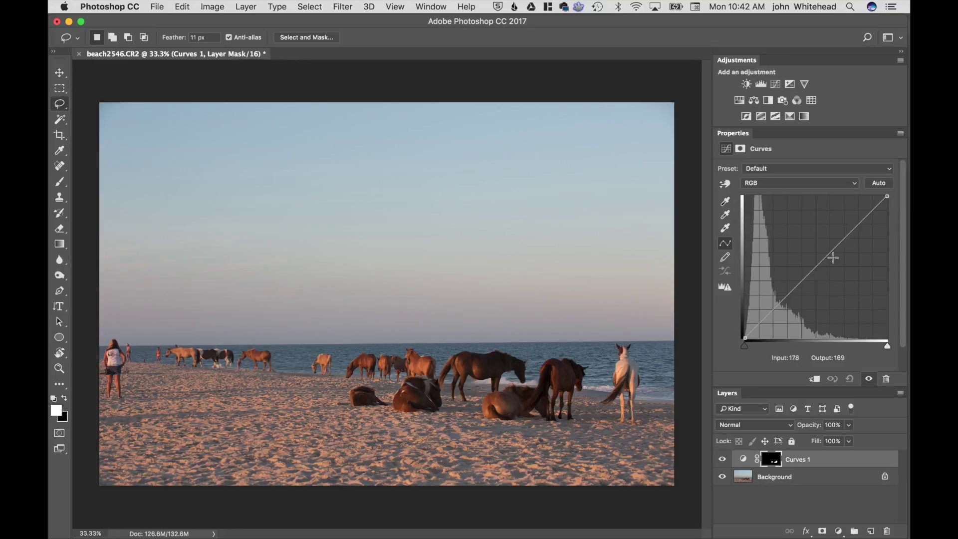
click(816, 259)
drag(815, 259, 814, 258)
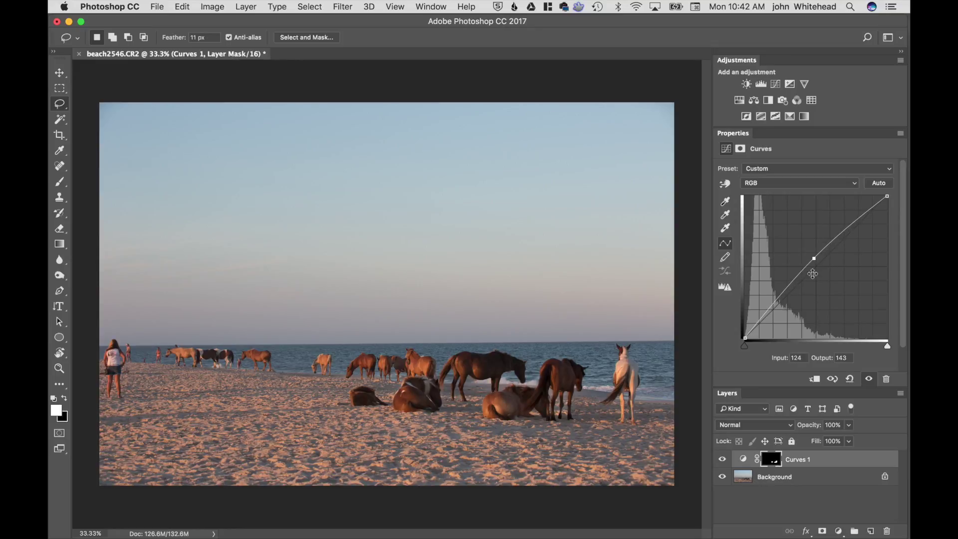
mouse_move(814, 258)
mouse_down()
mouse_move(802, 253)
mouse_move(812, 258)
mouse_up()
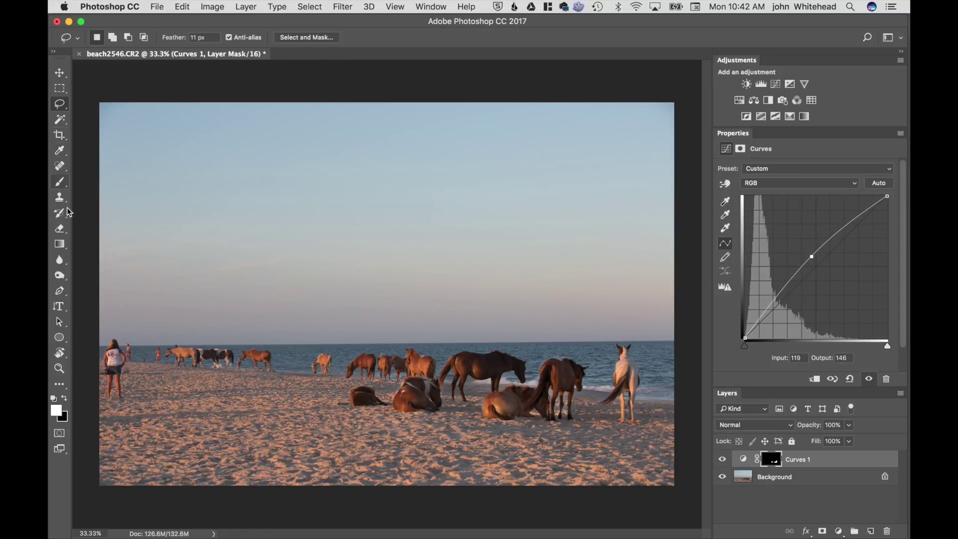
Step: Switch to the Brush tool and reduce its size to 92 px for close mask work on the foreground horses
click(60, 182)
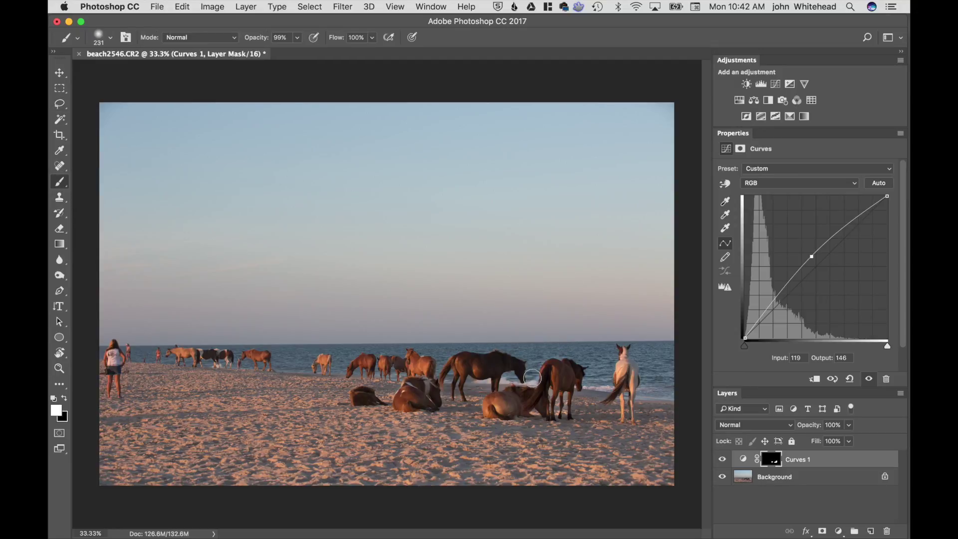
key(super+equal)
key(super+equal)
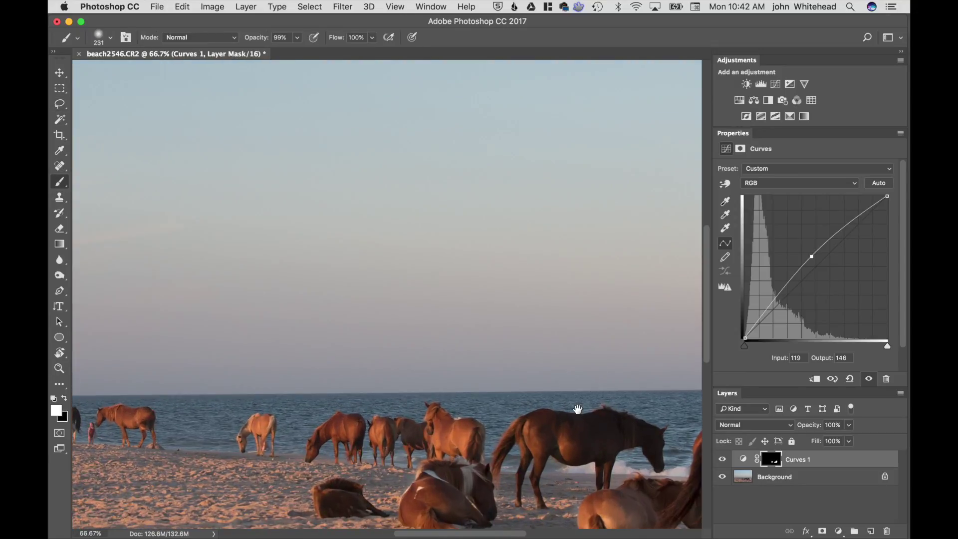
scroll(396, 284, down, 5)
scroll(396, 285, right, 5)
mouse_move(484, 325)
mouse_down()
mouse_move(445, 326)
mouse_move(459, 329)
mouse_up()
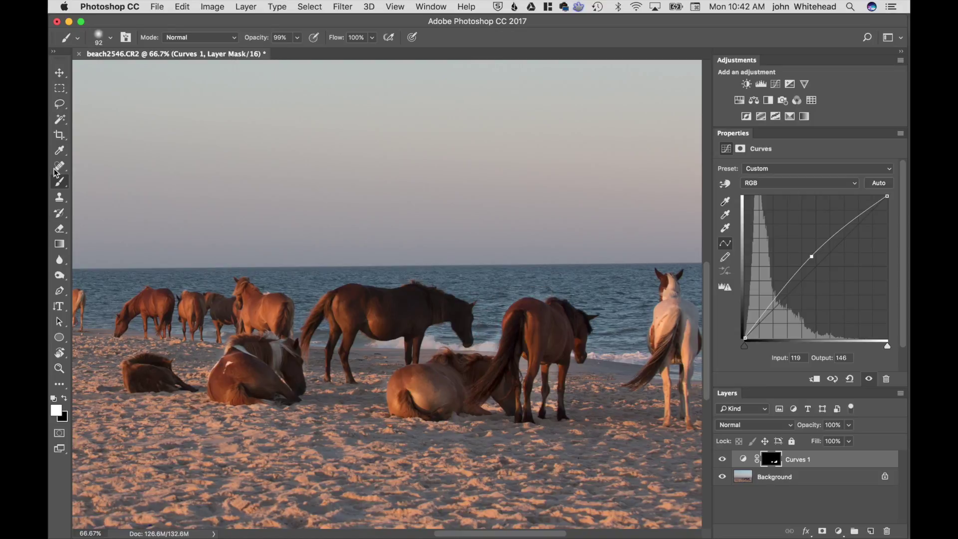
Step: Paint a white test stroke in the sky on the Curves 1 mask and remove it by painting over it with black
key(x)
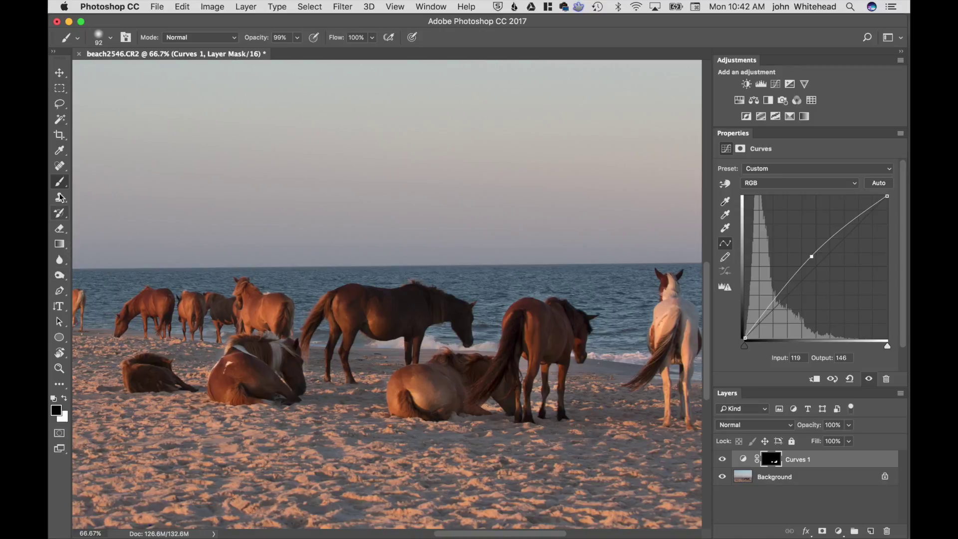
key(x)
mouse_move(370, 159)
mouse_down()
mouse_move(380, 158)
mouse_move(383, 144)
mouse_move(364, 200)
mouse_up()
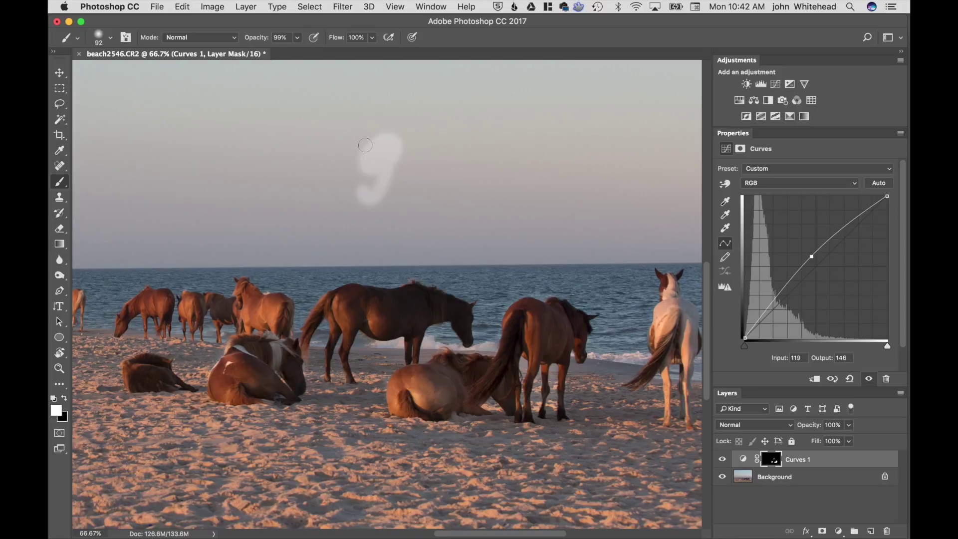
key(x)
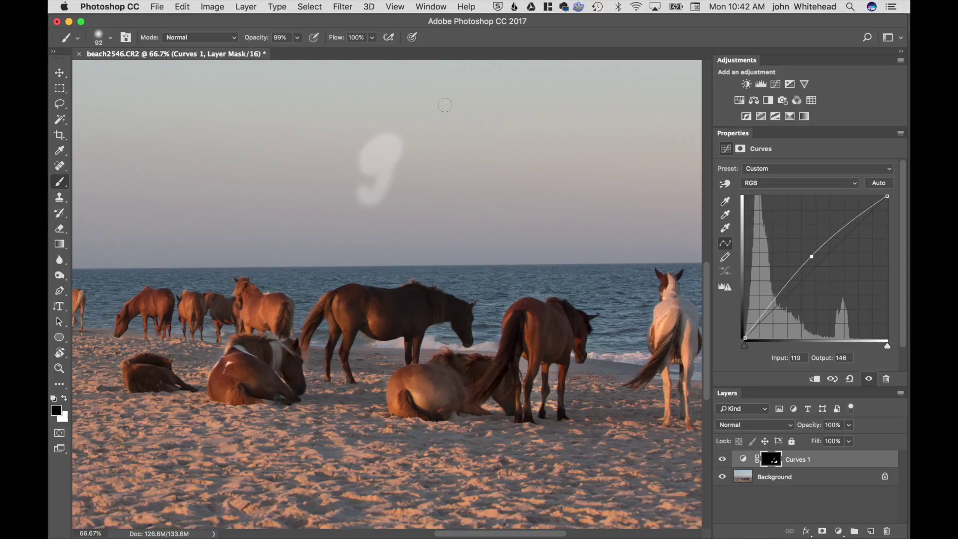
mouse_move(378, 124)
mouse_down()
mouse_move(354, 163)
mouse_move(376, 142)
mouse_move(366, 164)
mouse_move(398, 122)
mouse_move(399, 148)
mouse_move(388, 183)
mouse_up()
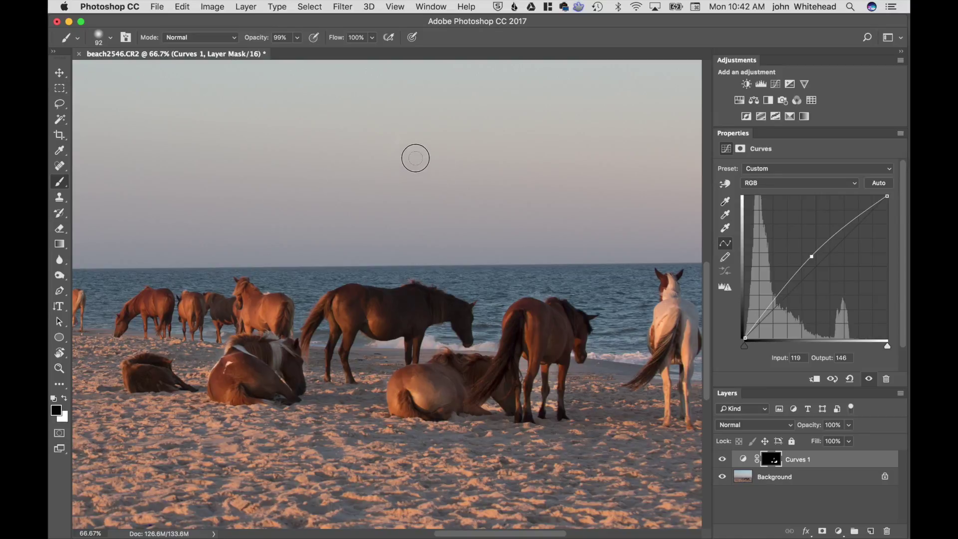